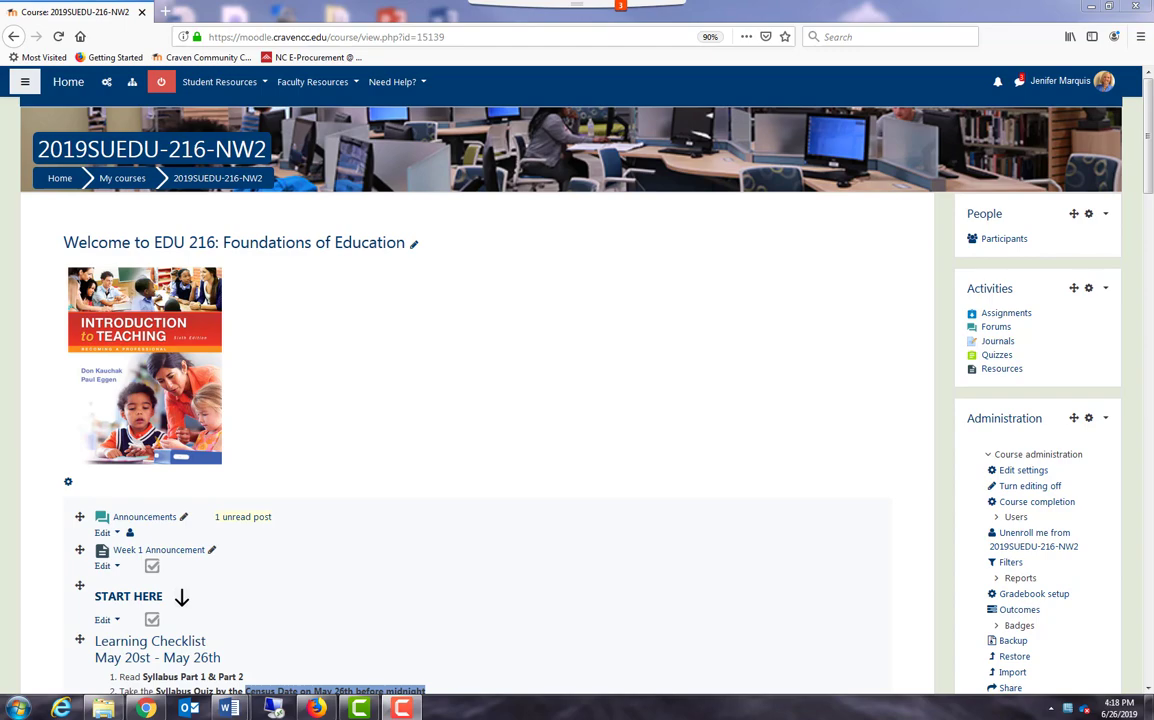
# Open the grader report for the 2019SUEDU-216-NW2 course and turn on editing.
pyautogui.click(27, 82)
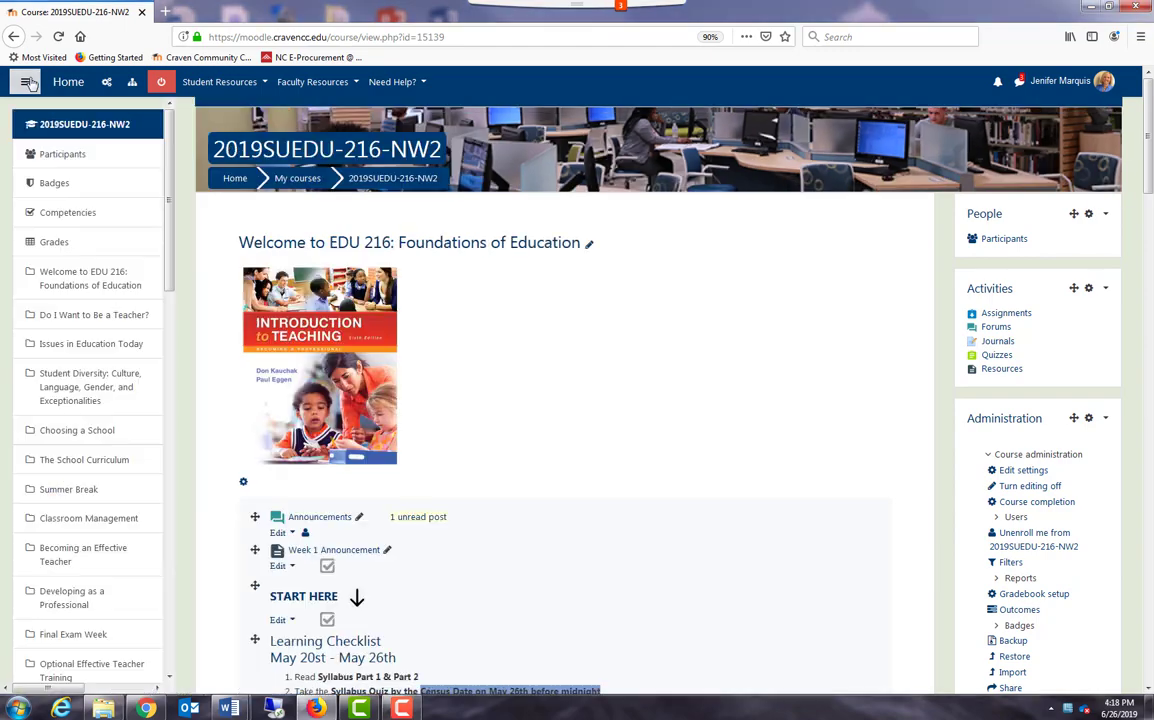
pyautogui.click(56, 244)
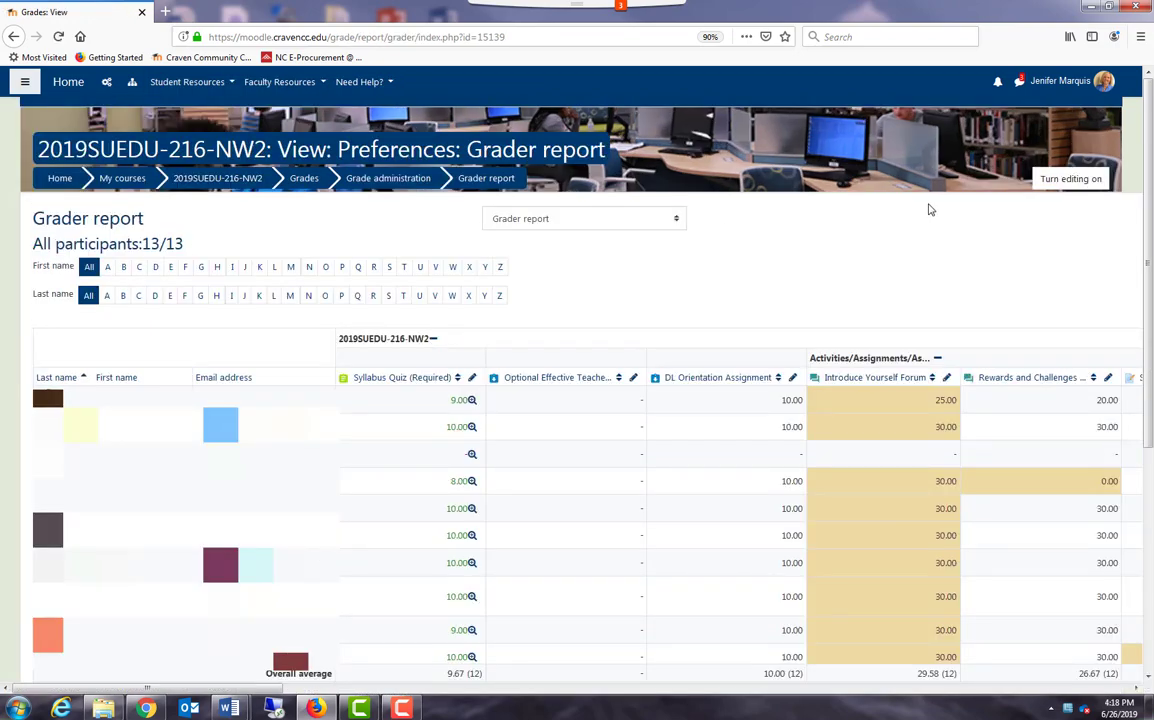
pyautogui.click(1081, 188)
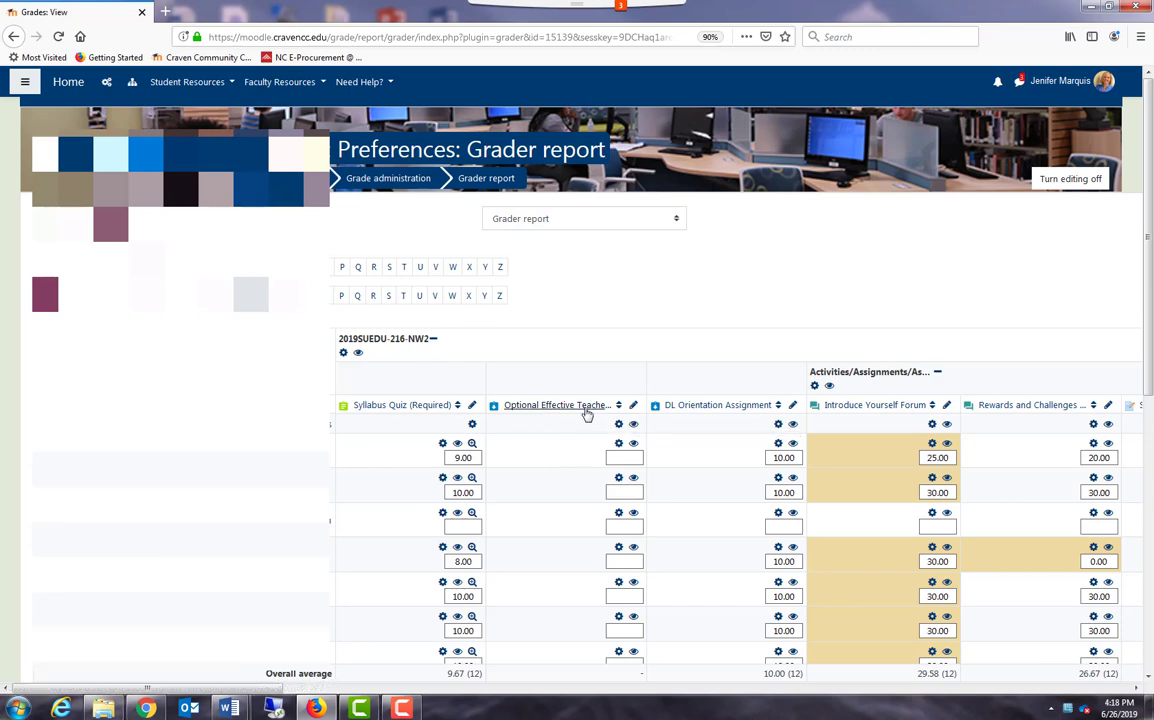
# Examine the gradebook columns across the activities, Virtual Observation Reports and Revel Quizzes categories.
pyautogui.scroll(-2, 567, 615)
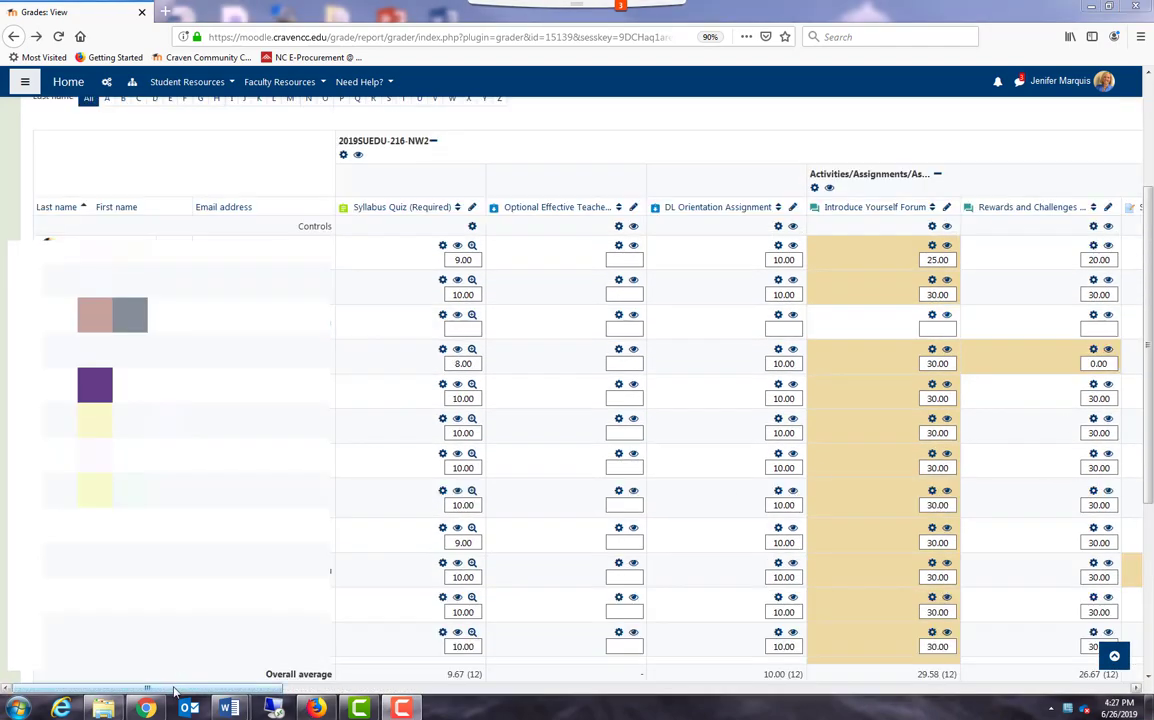
pyautogui.moveTo(174, 690); pyautogui.dragTo(607, 711)
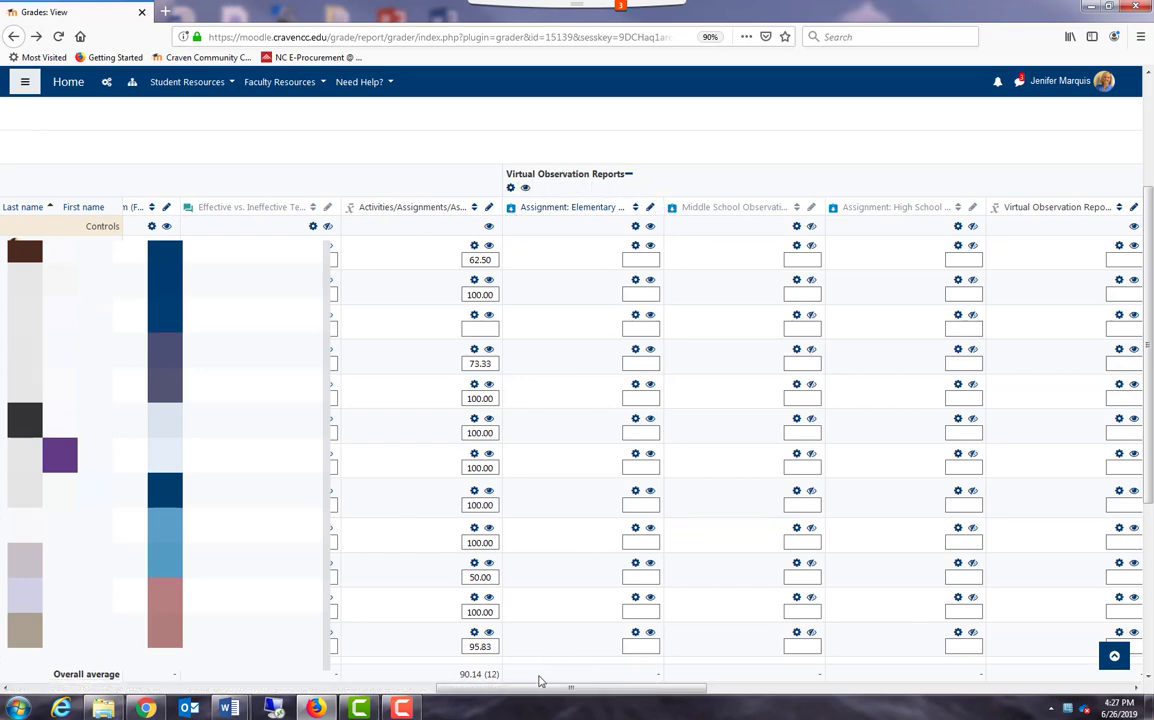
pyautogui.moveTo(538, 688); pyautogui.dragTo(758, 692)
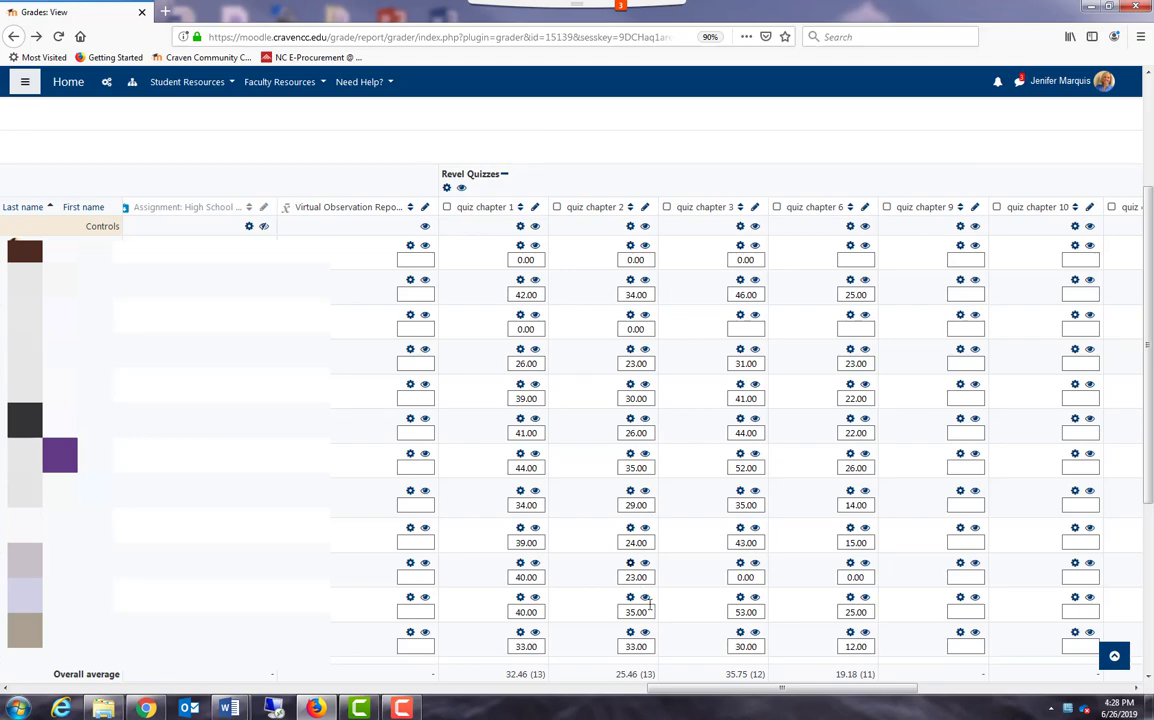
pyautogui.moveTo(660, 690); pyautogui.dragTo(968, 670)
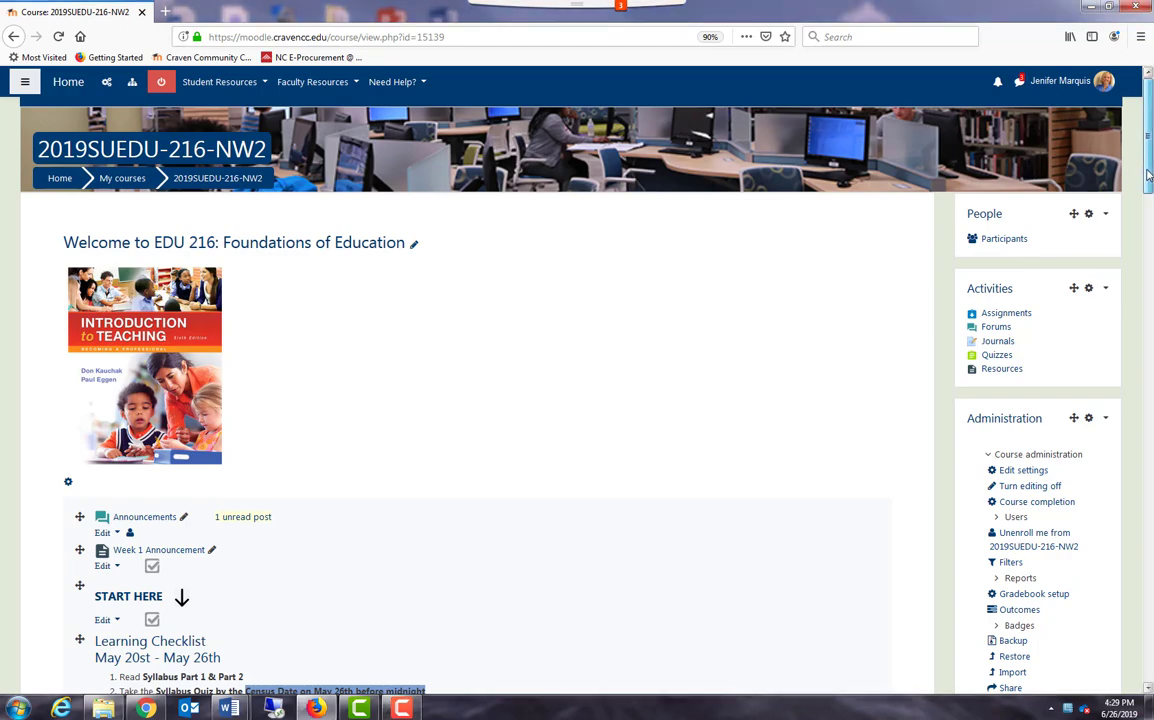
# Open the Elementary Observation Report assignment from the course page and start grading its submissions.
pyautogui.moveTo(1148, 175); pyautogui.dragTo(1148, 450)
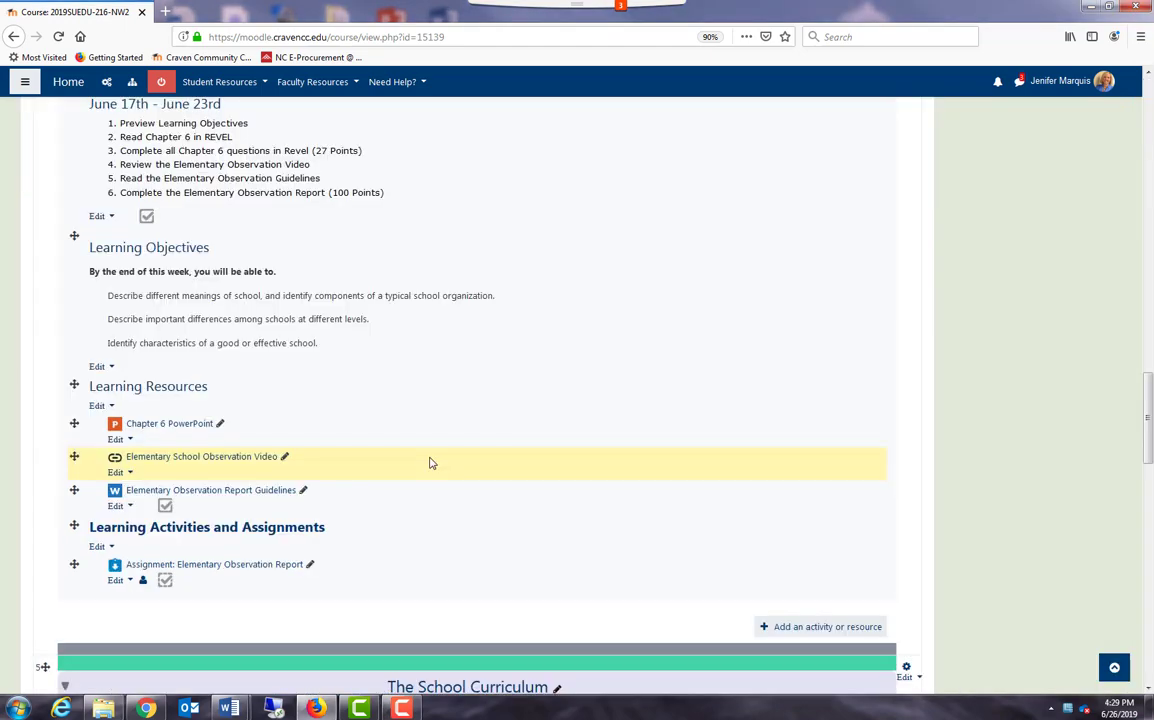
pyautogui.click(194, 567)
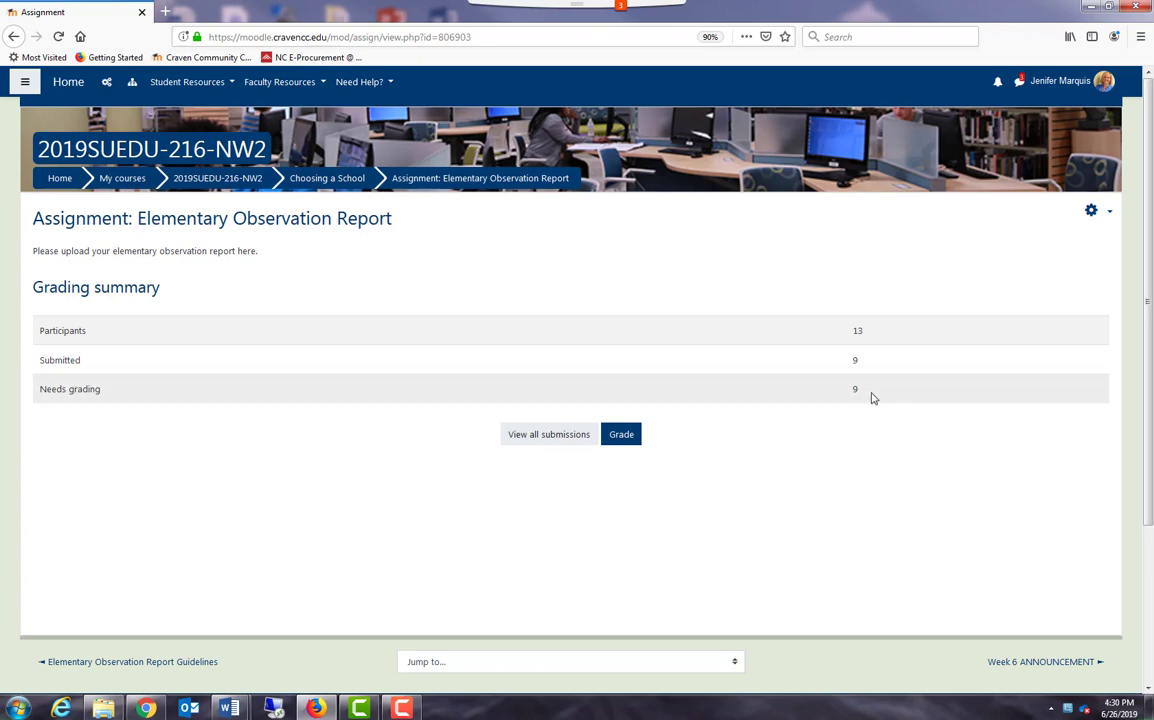
pyautogui.click(620, 436)
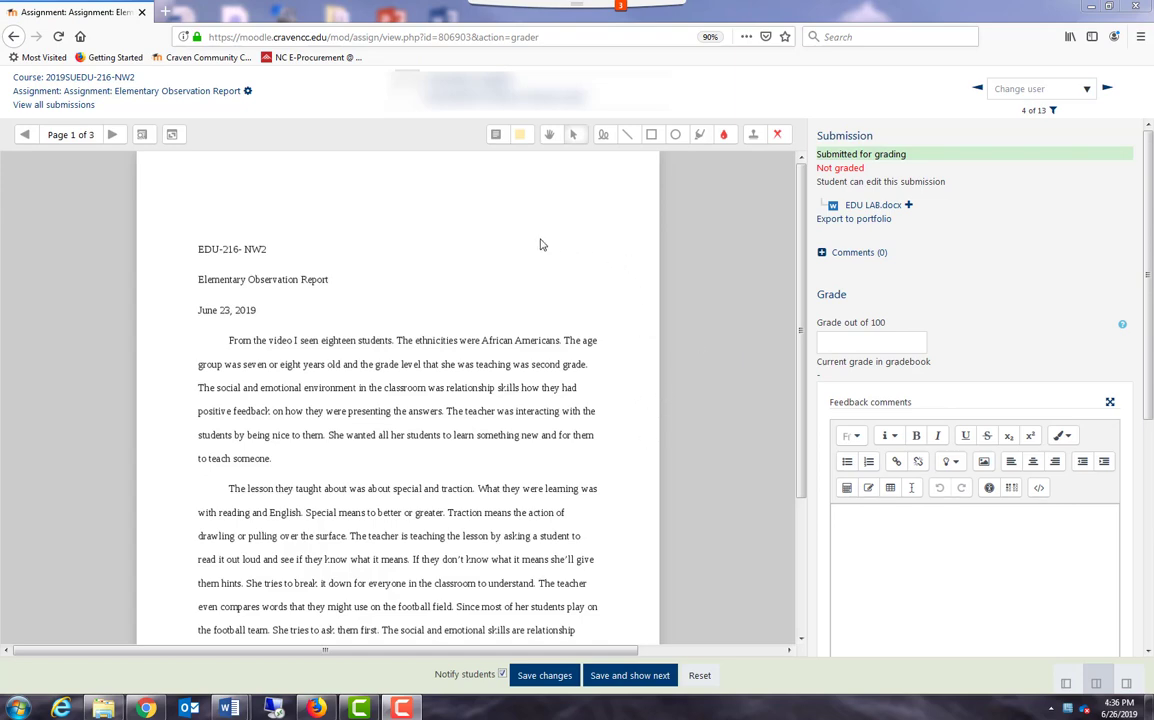
# Page through the submitted observation report to its last page and return to page 1.
pyautogui.click(111, 137)
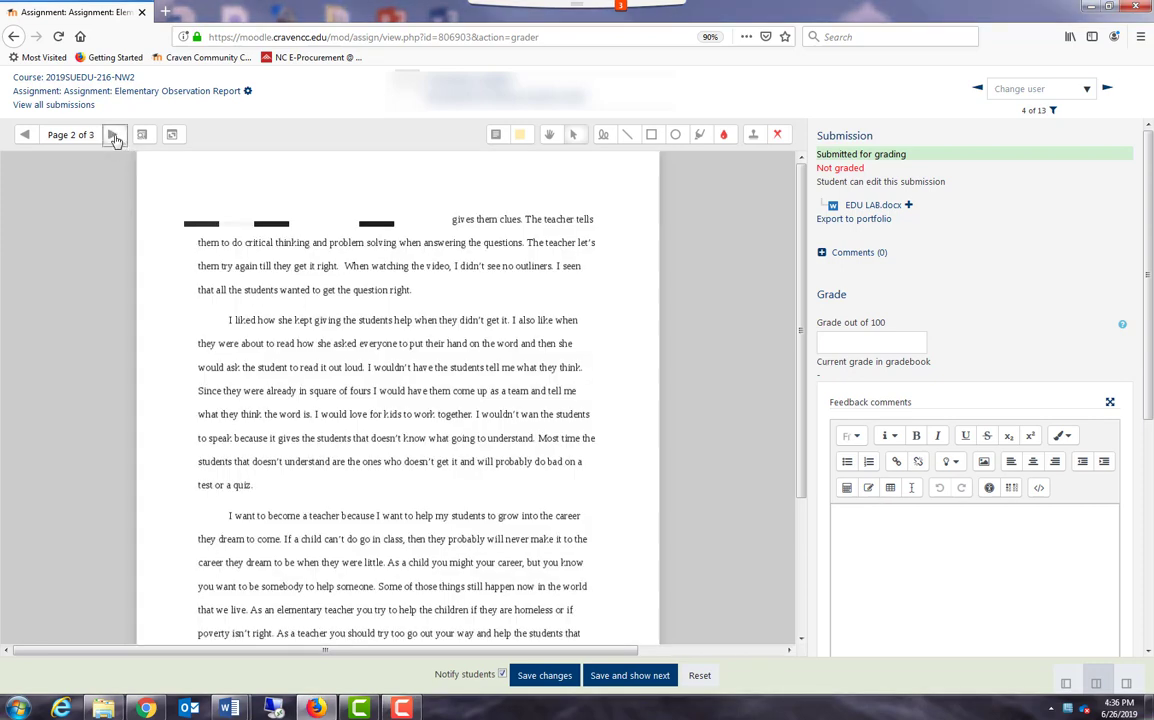
pyautogui.click(111, 135)
pyautogui.click(28, 134)
pyautogui.click(28, 134)
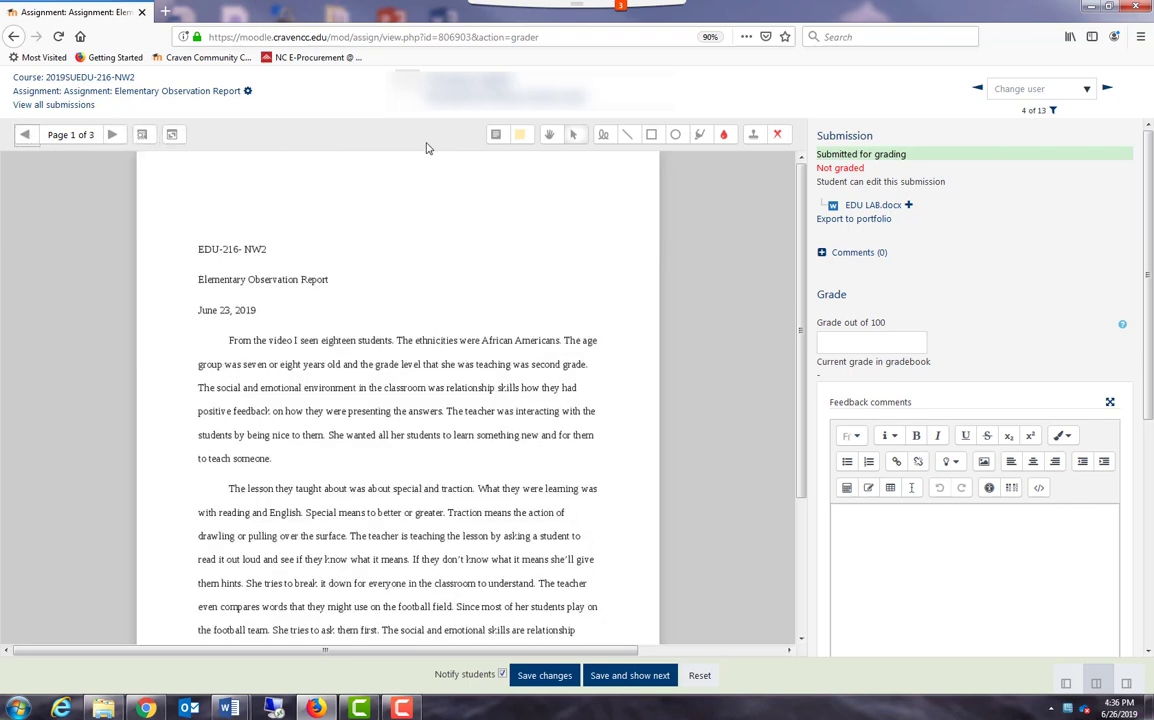
# Add a "Nice work!" comment in the blank area above the heading on page 1 of the report.
pyautogui.click(495, 139)
pyautogui.moveTo(482, 185); pyautogui.dragTo(534, 222)
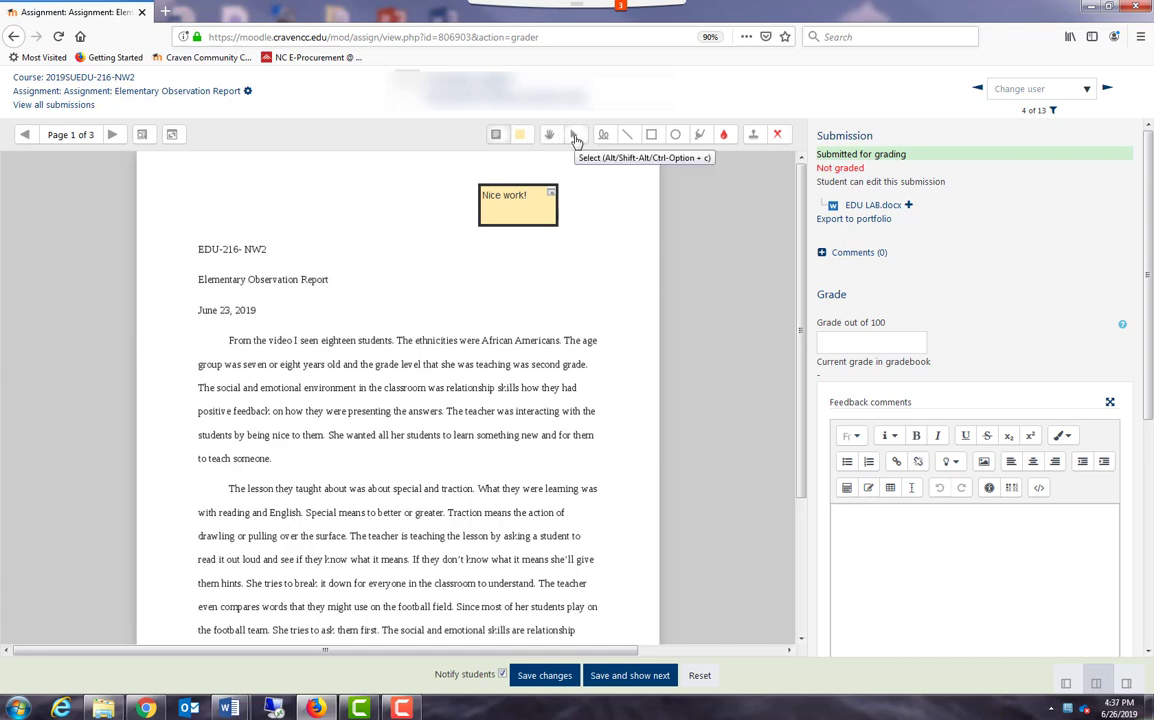
pyautogui.click(575, 136)
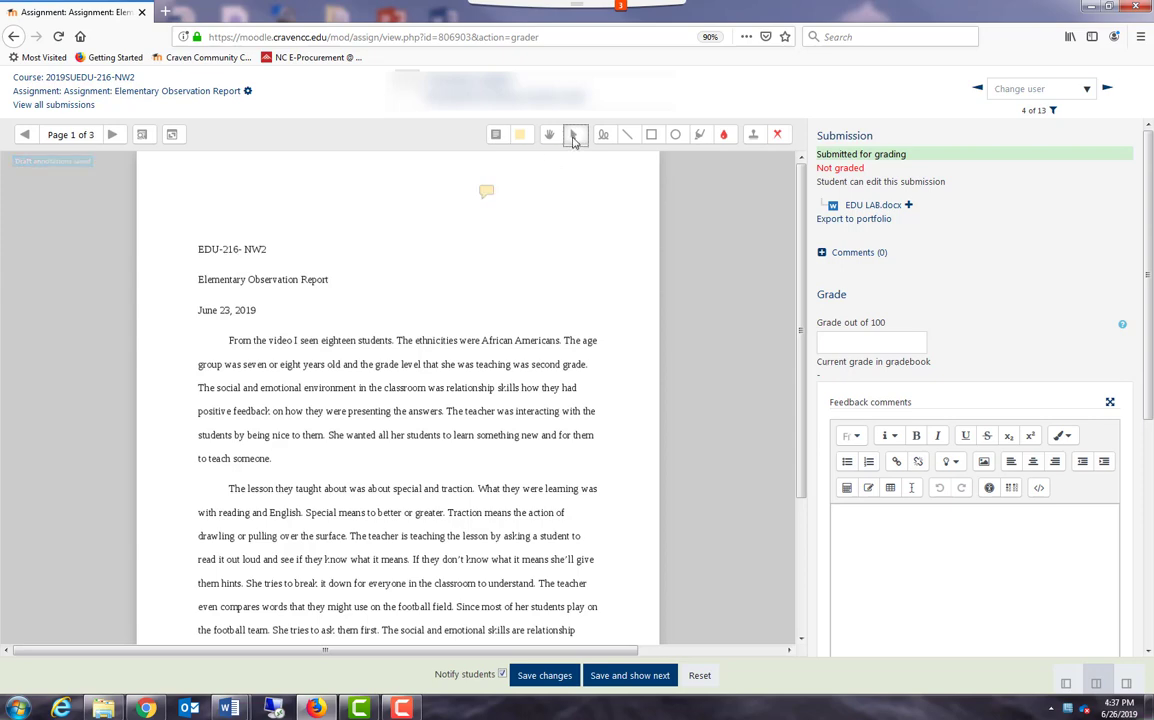
# Reopen the "Nice work!" comment on page 1 and delete it.
pyautogui.click(483, 192)
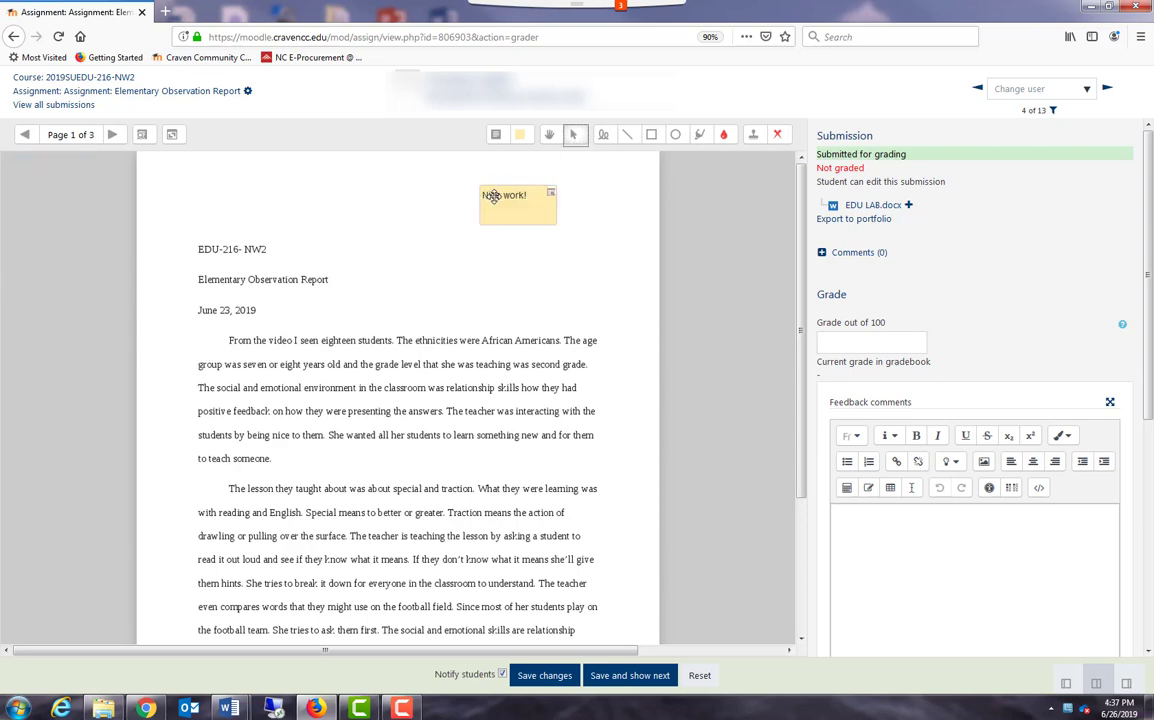
pyautogui.click(495, 197)
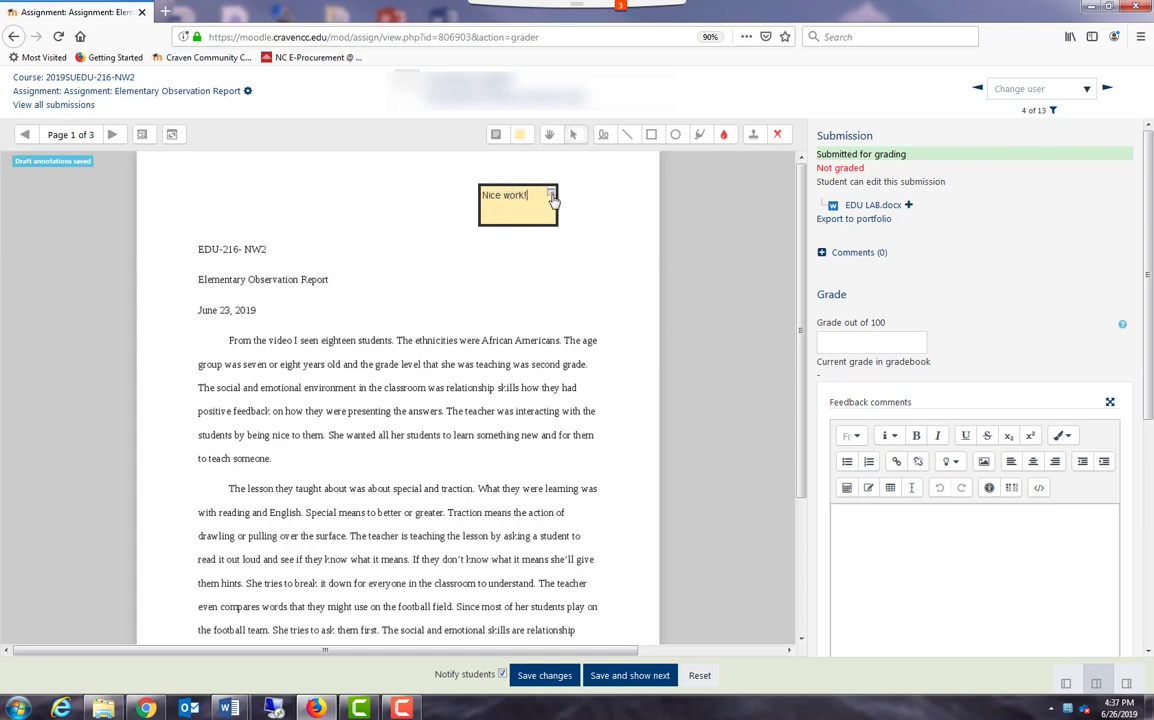
pyautogui.click(553, 198)
pyautogui.click(566, 220)
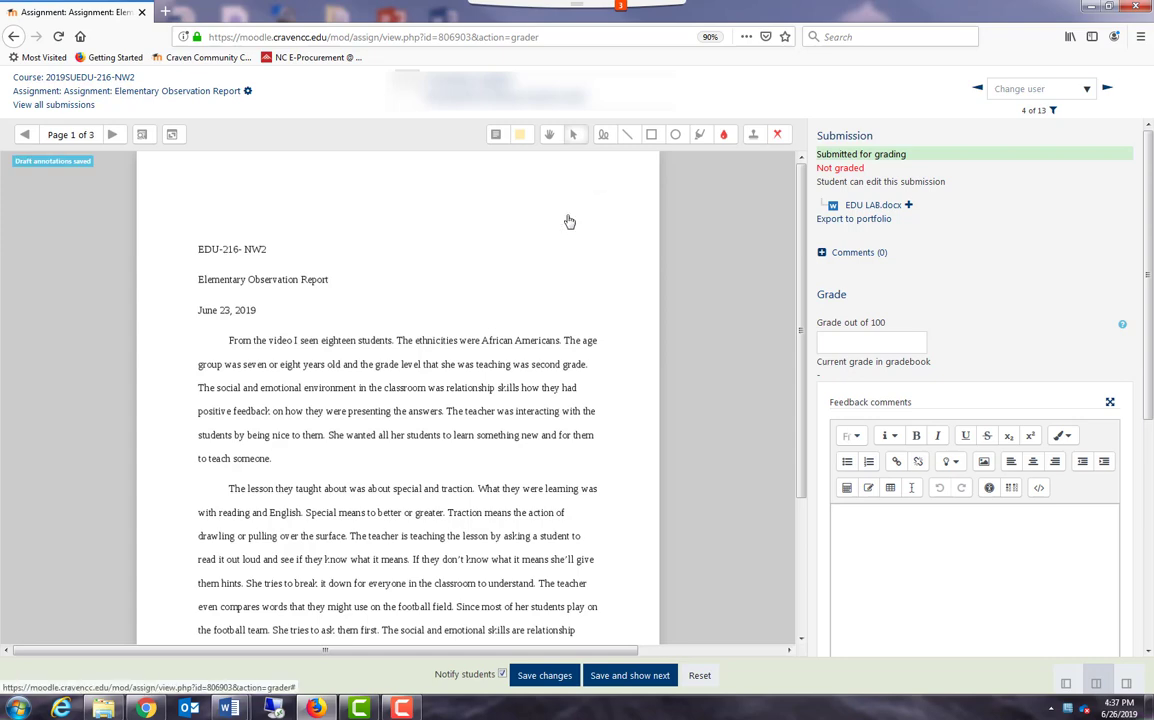
# Circle the word "age" in red with the pen and highlight "video I seen" in green in the first paragraph.
pyautogui.click(604, 135)
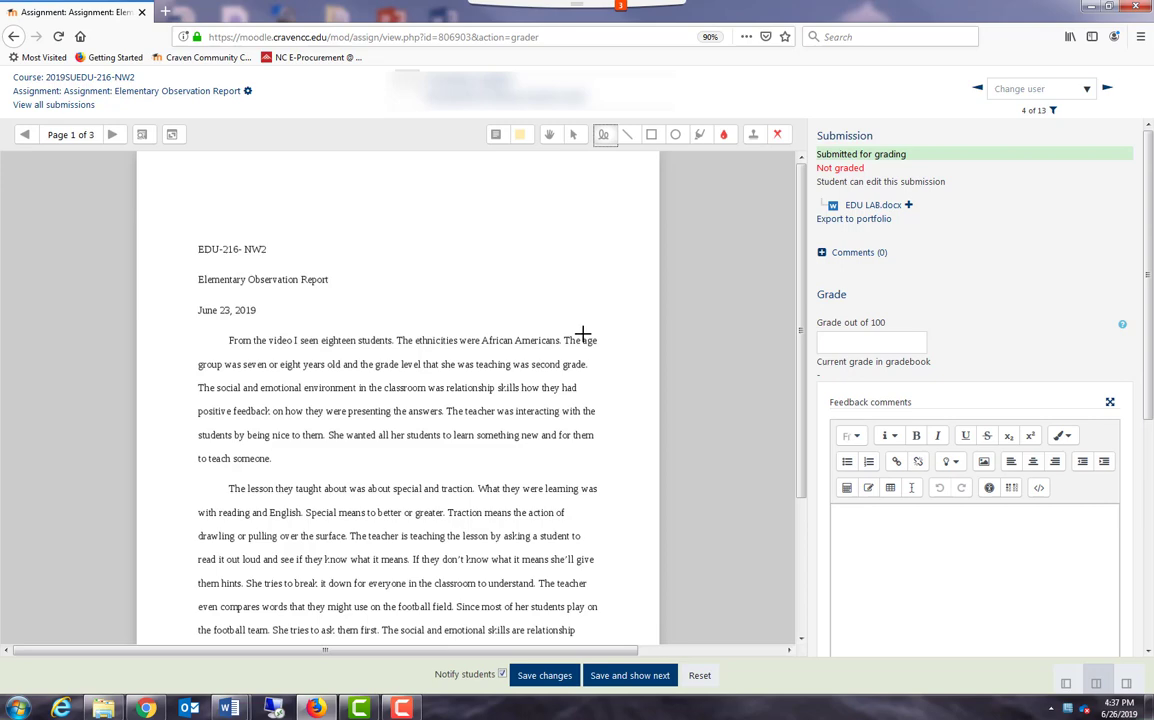
pyautogui.moveTo(582, 337)
pyautogui.mouseDown()
pyautogui.moveTo(610, 343)
pyautogui.moveTo(587, 333)
pyautogui.mouseUp()
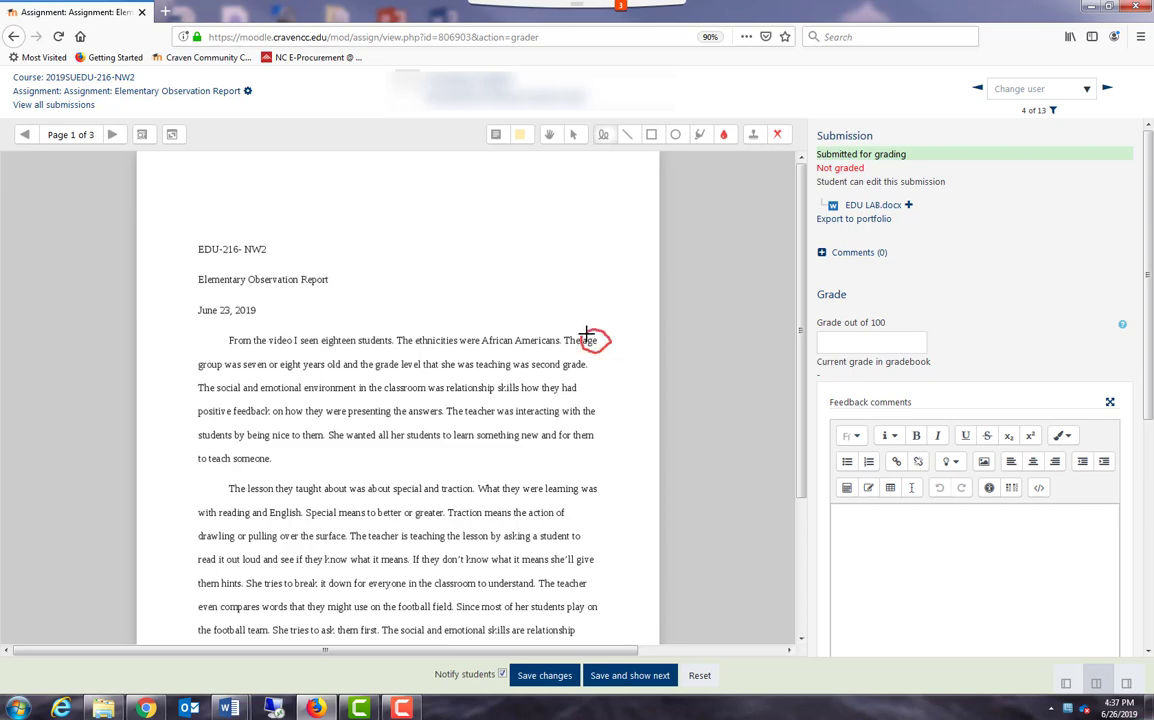
pyautogui.click(701, 137)
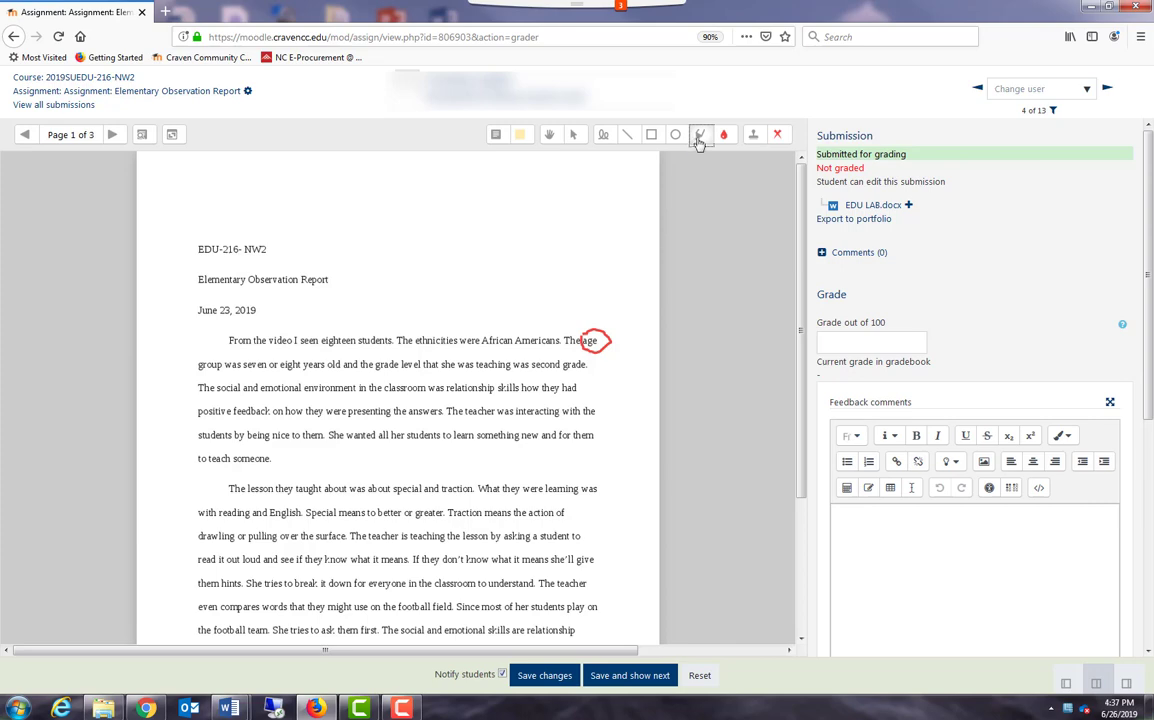
pyautogui.click(726, 136)
pyautogui.click(726, 205)
pyautogui.moveTo(266, 341); pyautogui.dragTo(319, 340)
# Place a yellow smiley stamp above the "EDU-216- NW2" line on page 1.
pyautogui.click(754, 141)
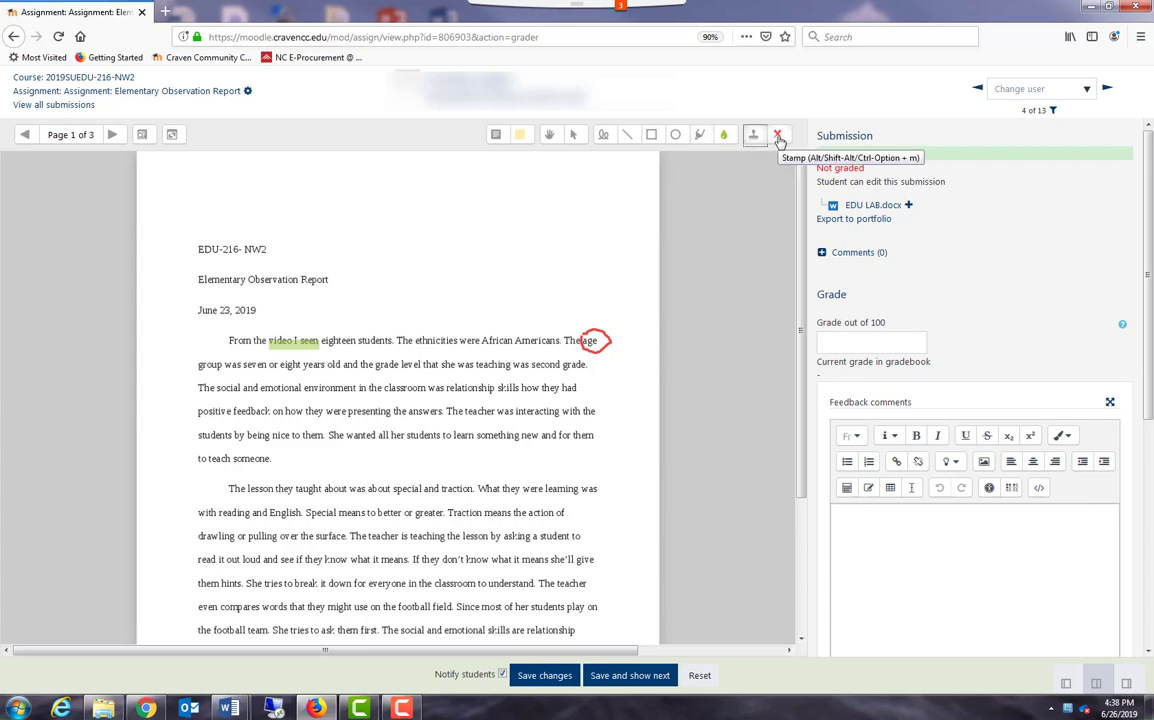
pyautogui.click(778, 137)
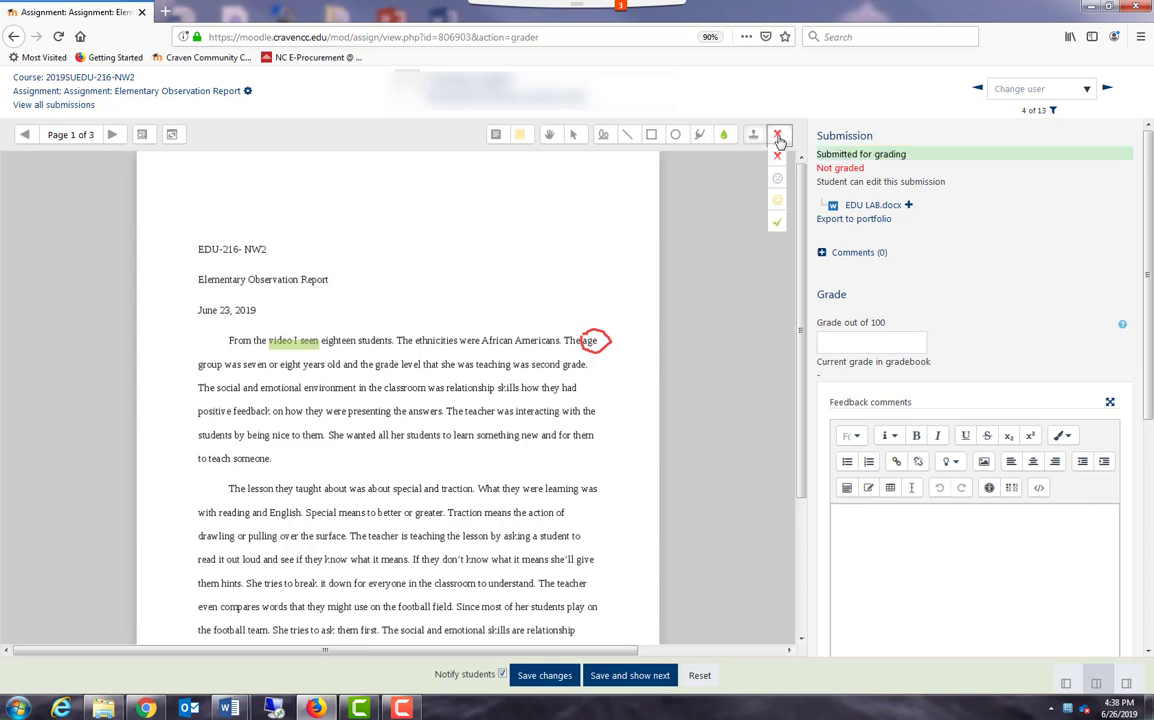
pyautogui.click(777, 205)
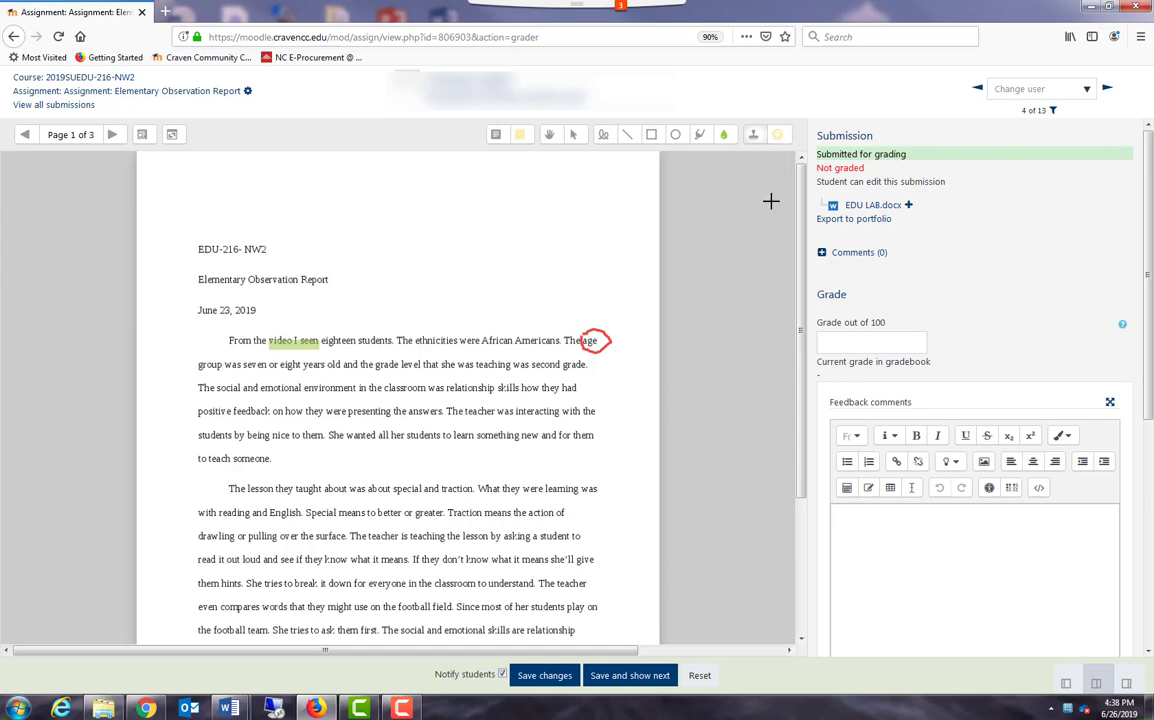
pyautogui.click(220, 180)
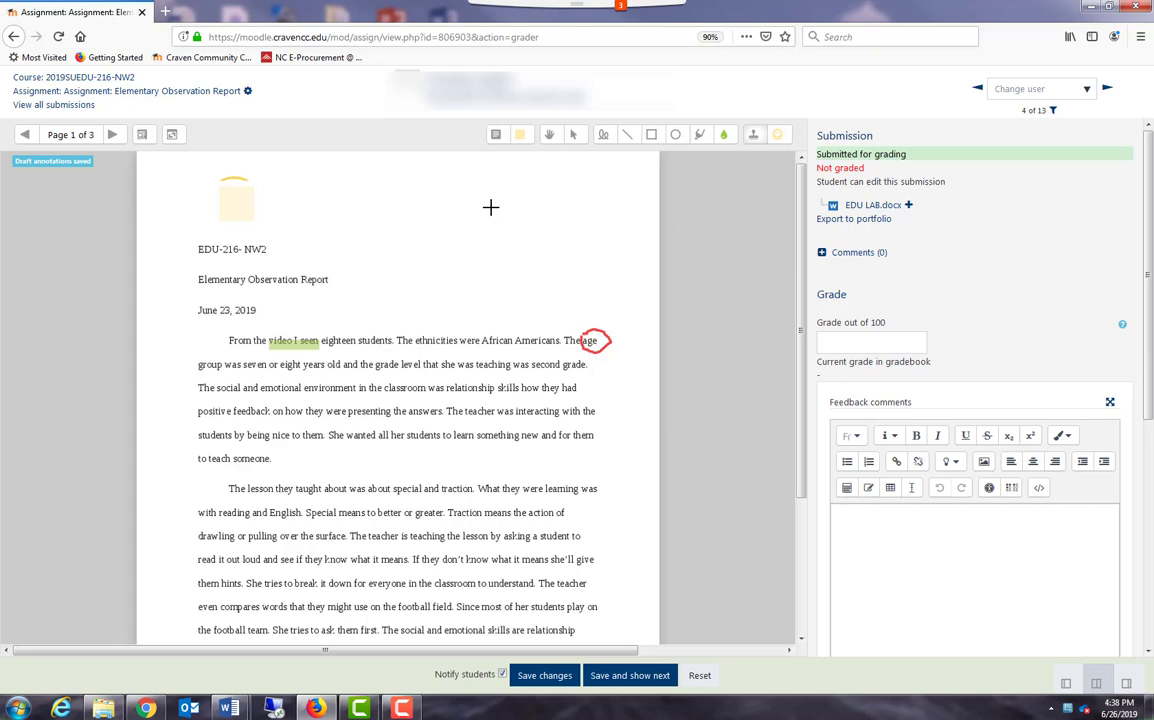
# Delete the smiley stamp, the green highlight and the red circle from page 1.
pyautogui.click(573, 134)
pyautogui.click(243, 194)
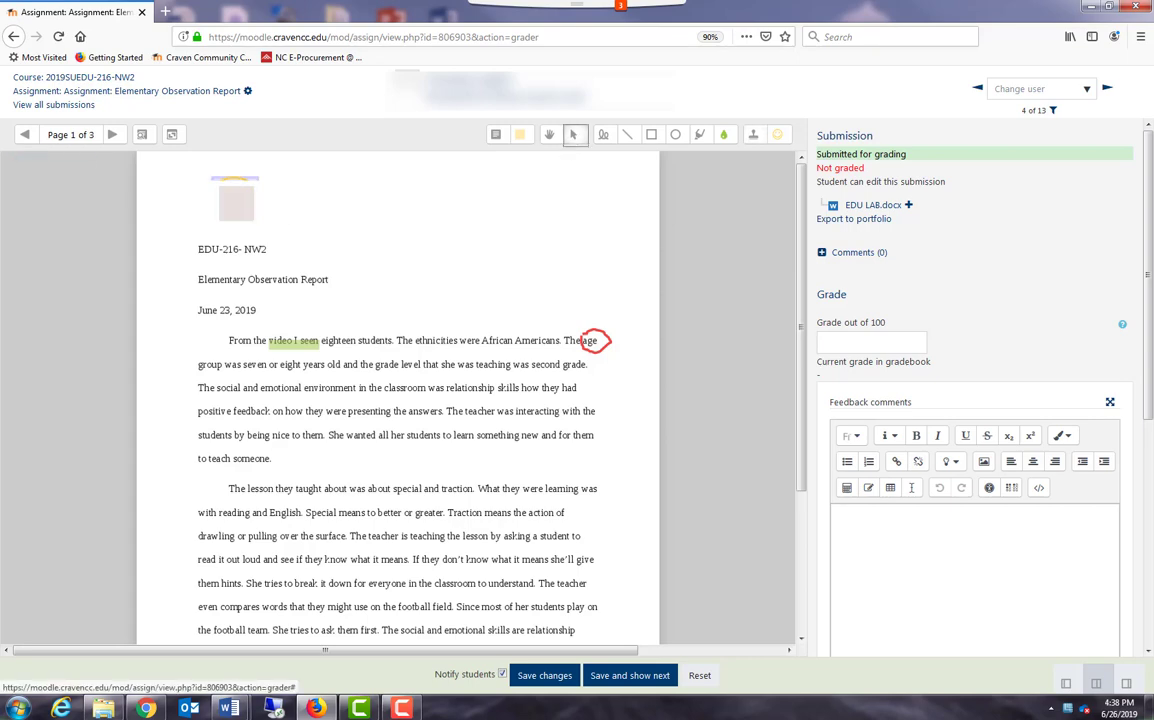
pyautogui.click(247, 191)
pyautogui.click(296, 346)
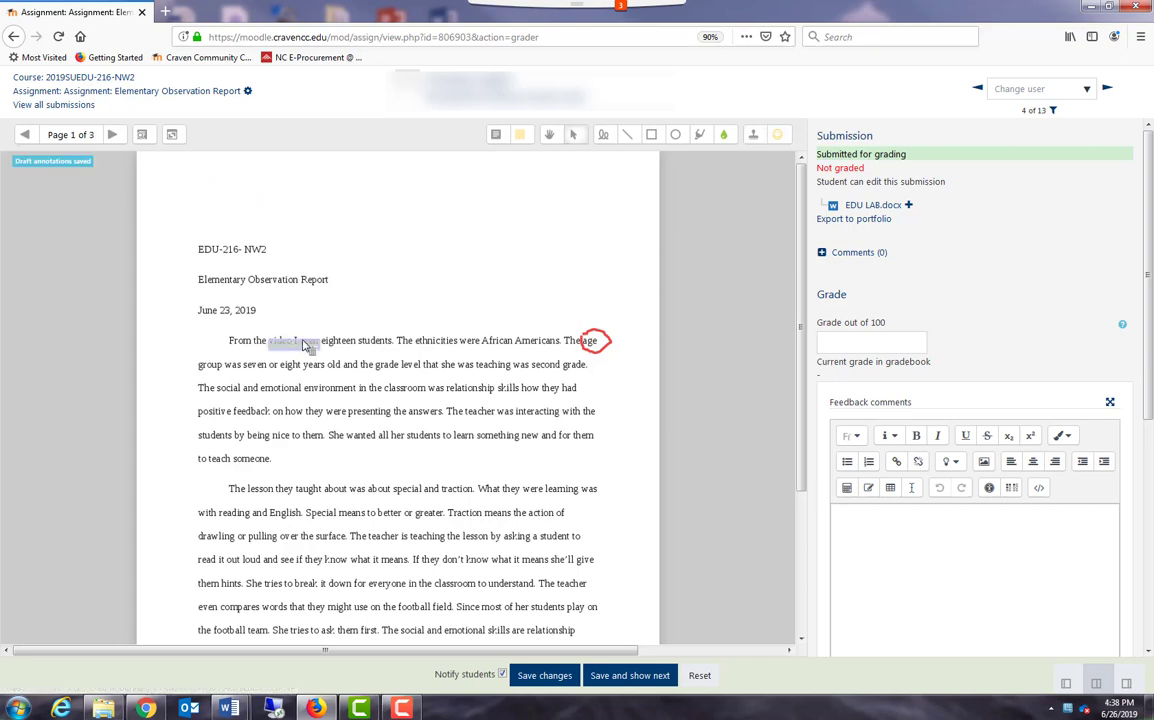
pyautogui.click(281, 316)
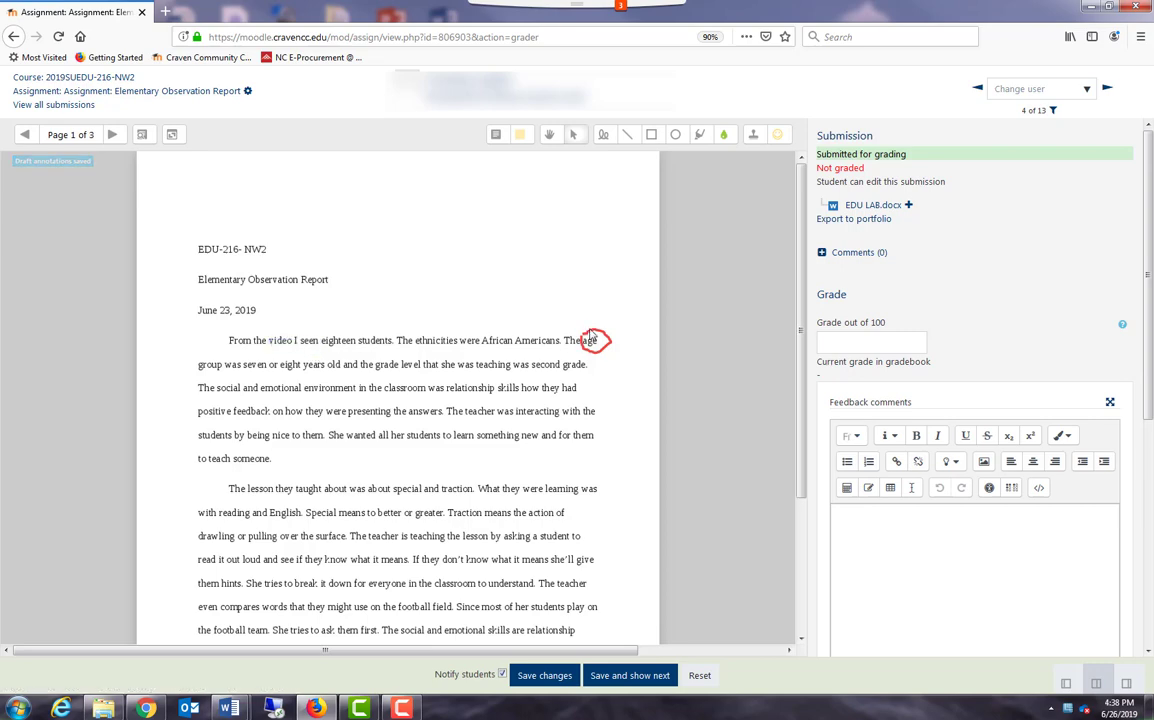
pyautogui.click(573, 134)
pyautogui.click(594, 332)
pyautogui.click(602, 338)
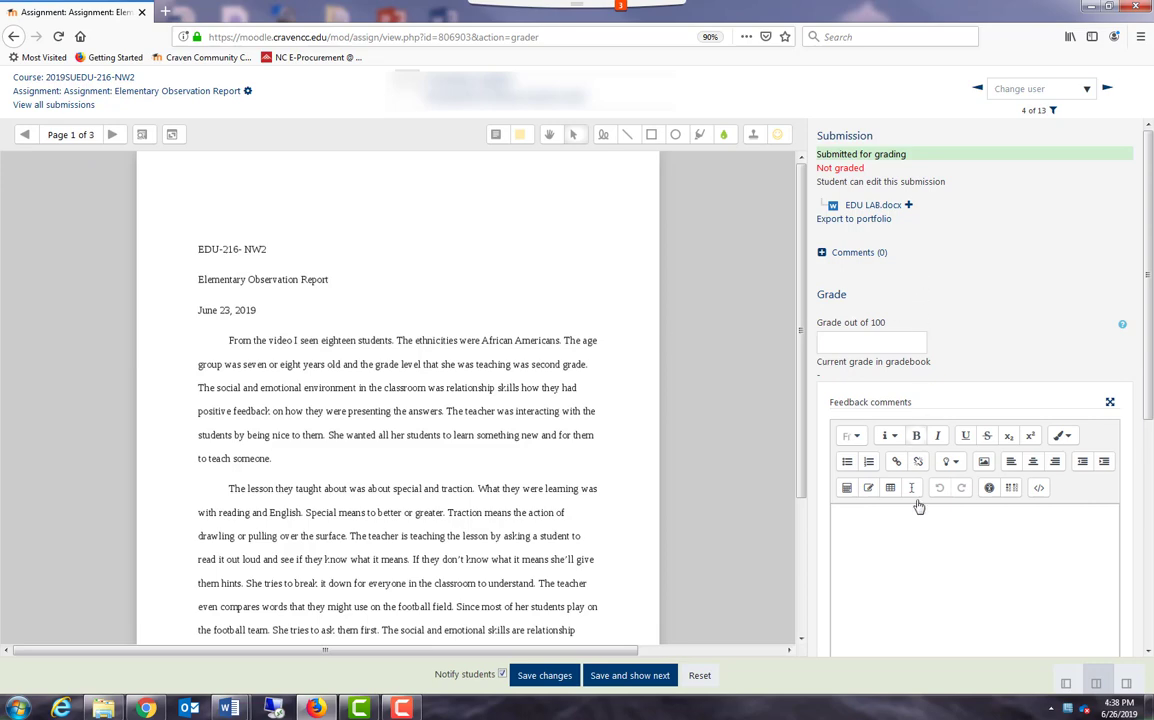
# Review the grade field, feedback comments, feedback files and submission filter for this submission.
pyautogui.click(836, 345)
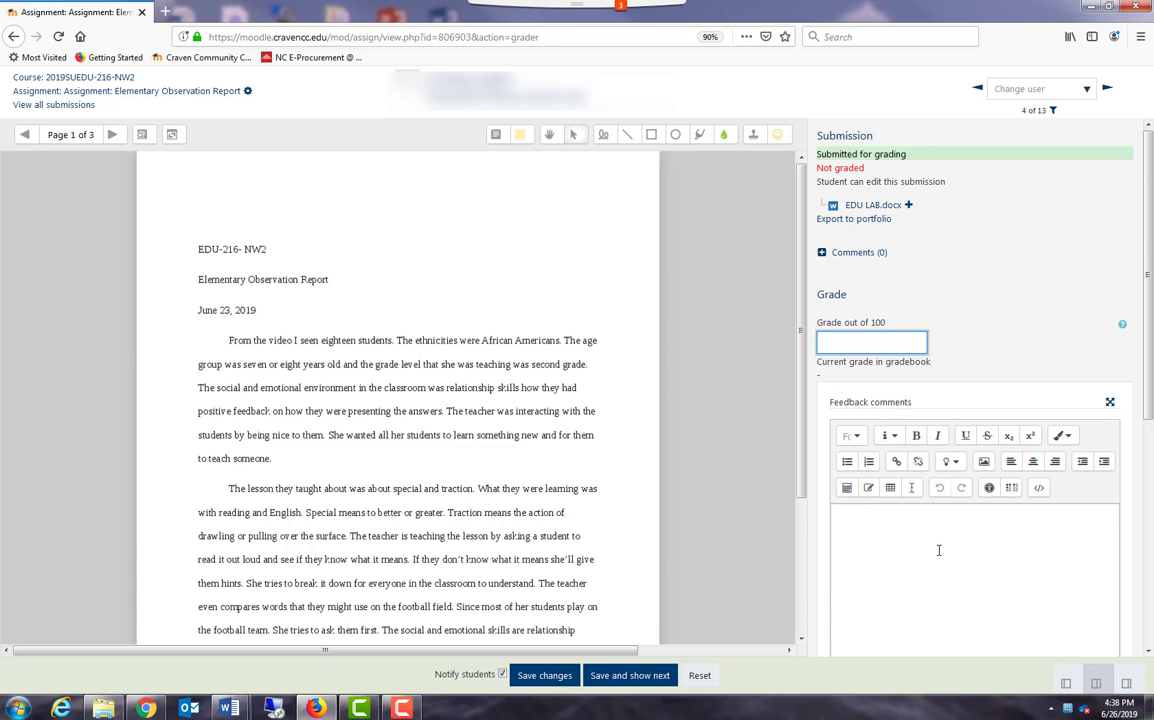
pyautogui.scroll(-3, 939, 550)
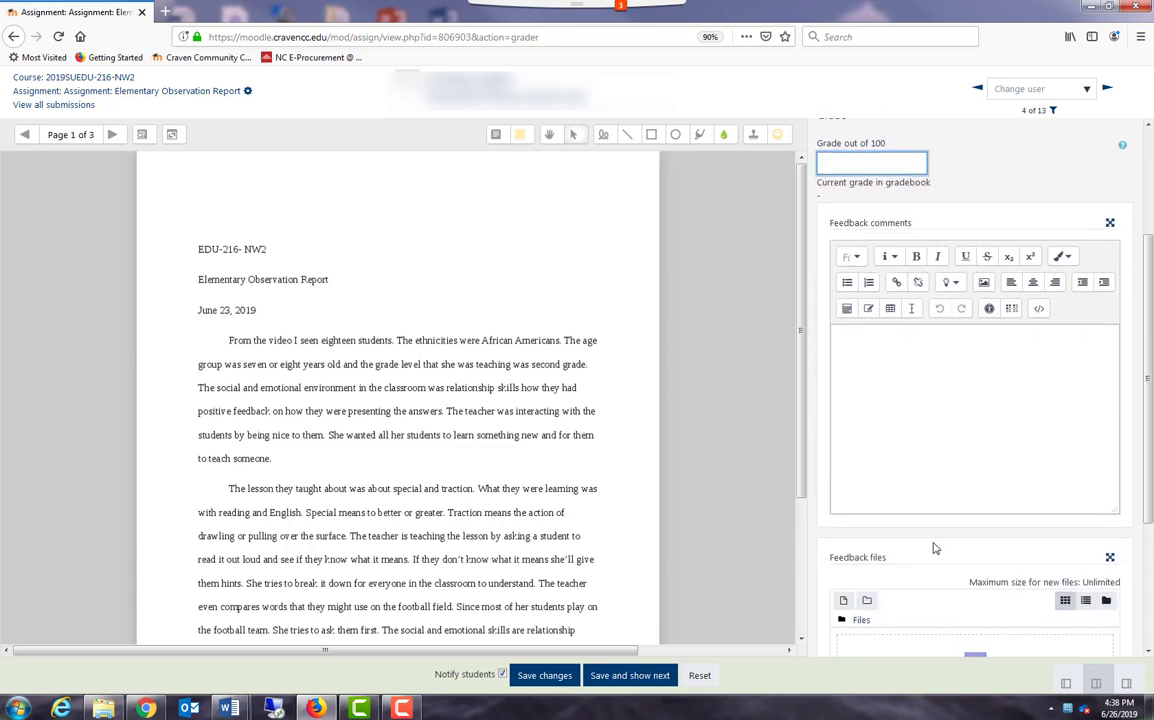
pyautogui.scroll(-3, 935, 548)
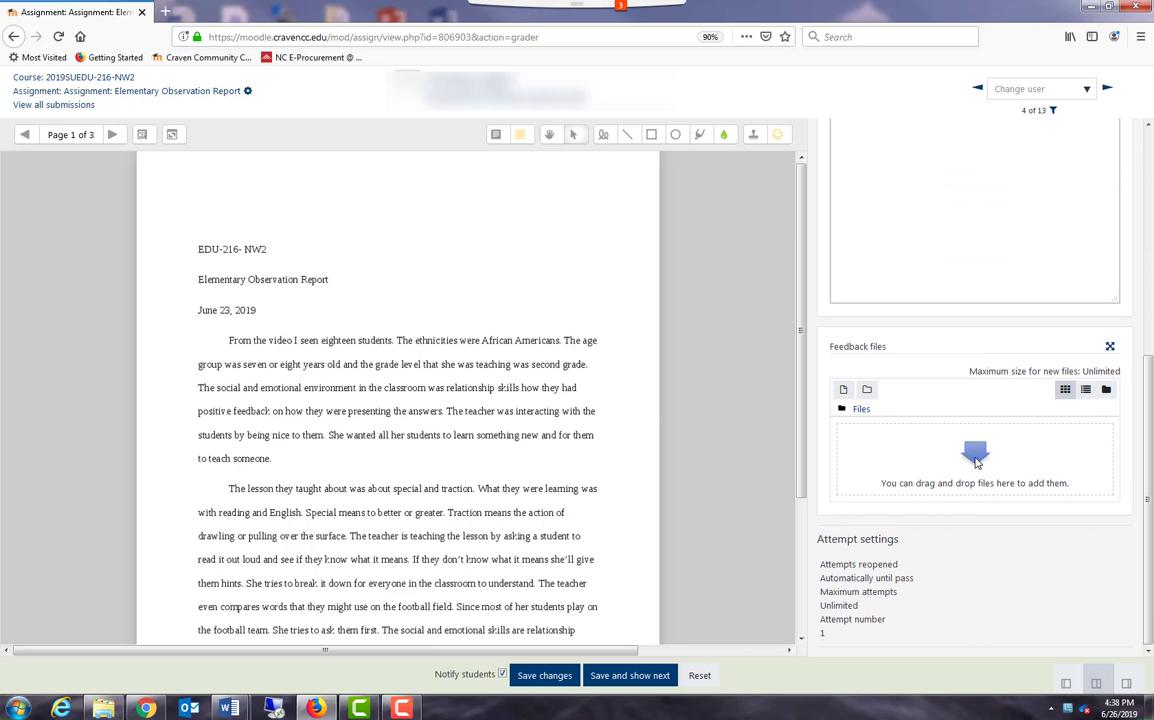
pyautogui.scroll(6, 866, 470)
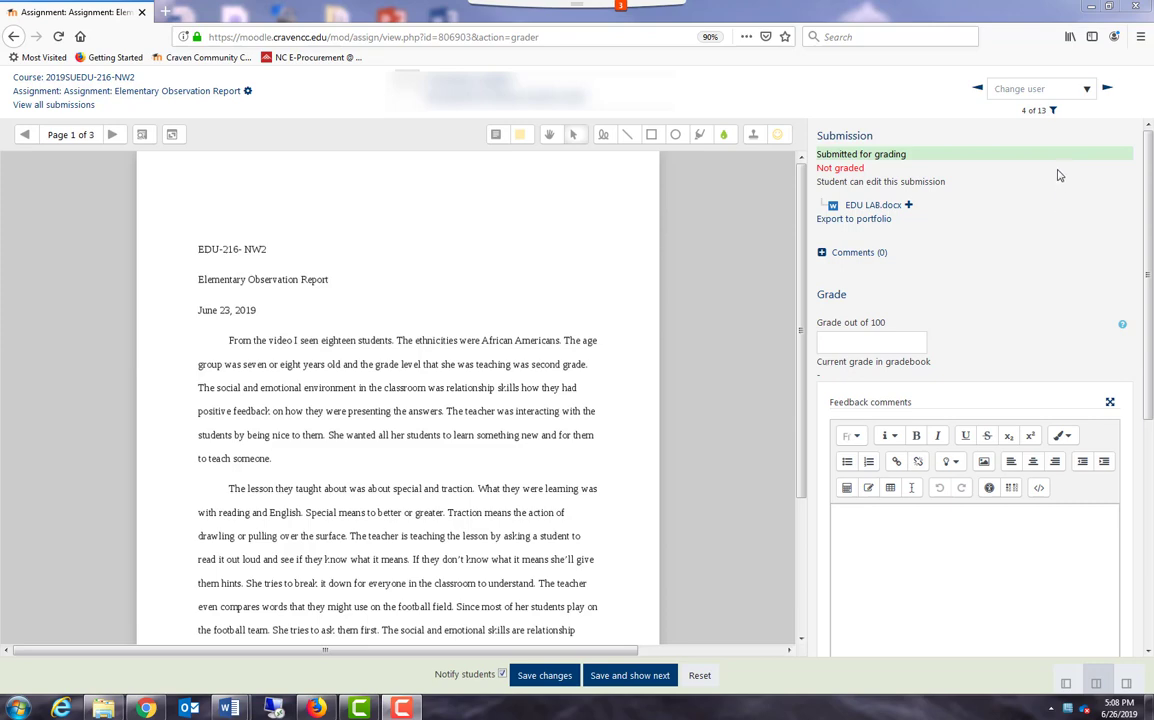
pyautogui.click(1052, 112)
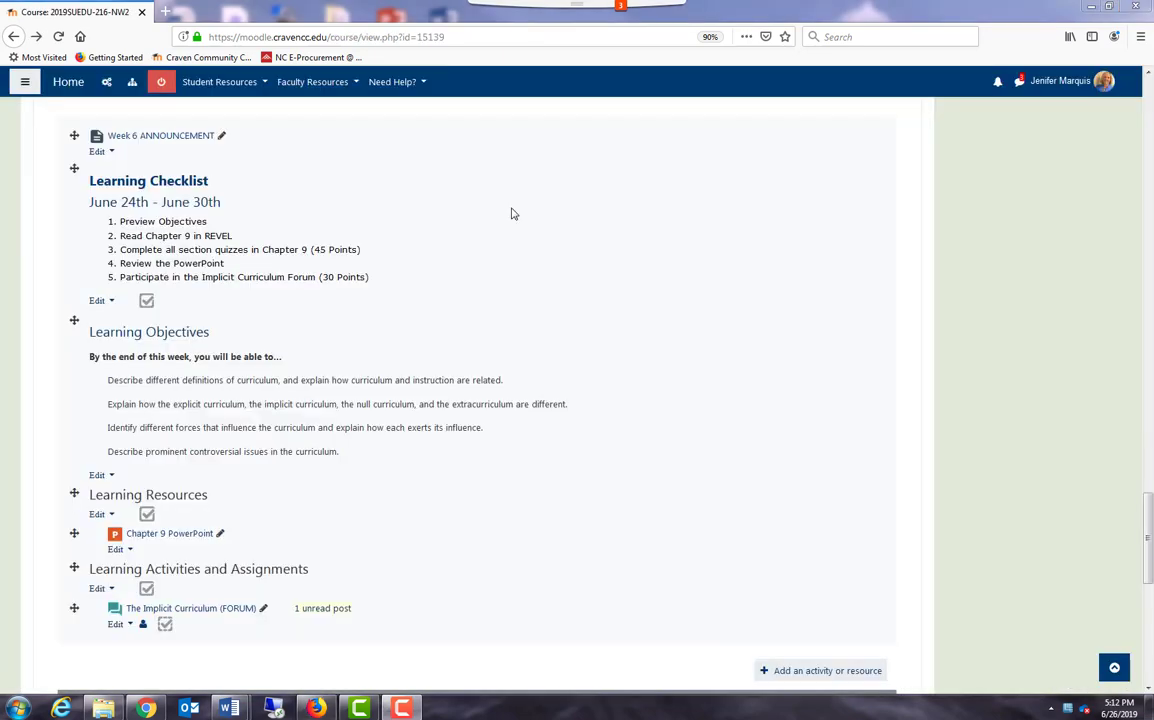
# Open the first Implicit Curriculum discussion in The Implicit Curriculum (FORUM).
pyautogui.click(189, 609)
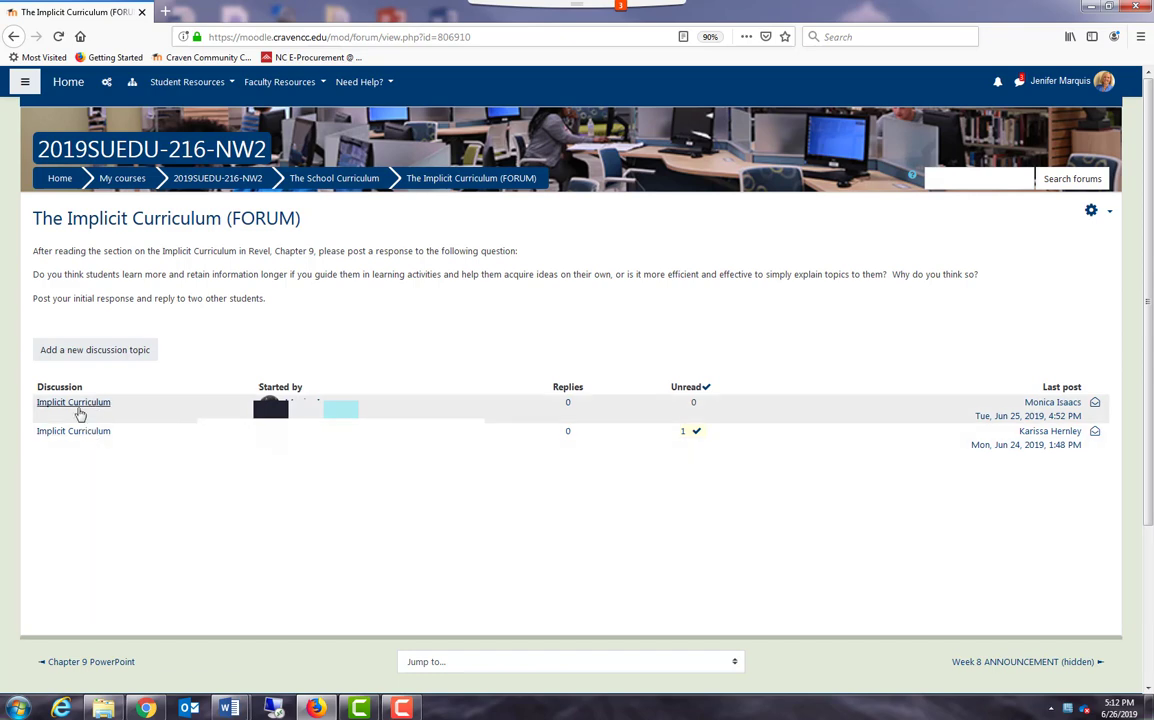
pyautogui.click(50, 405)
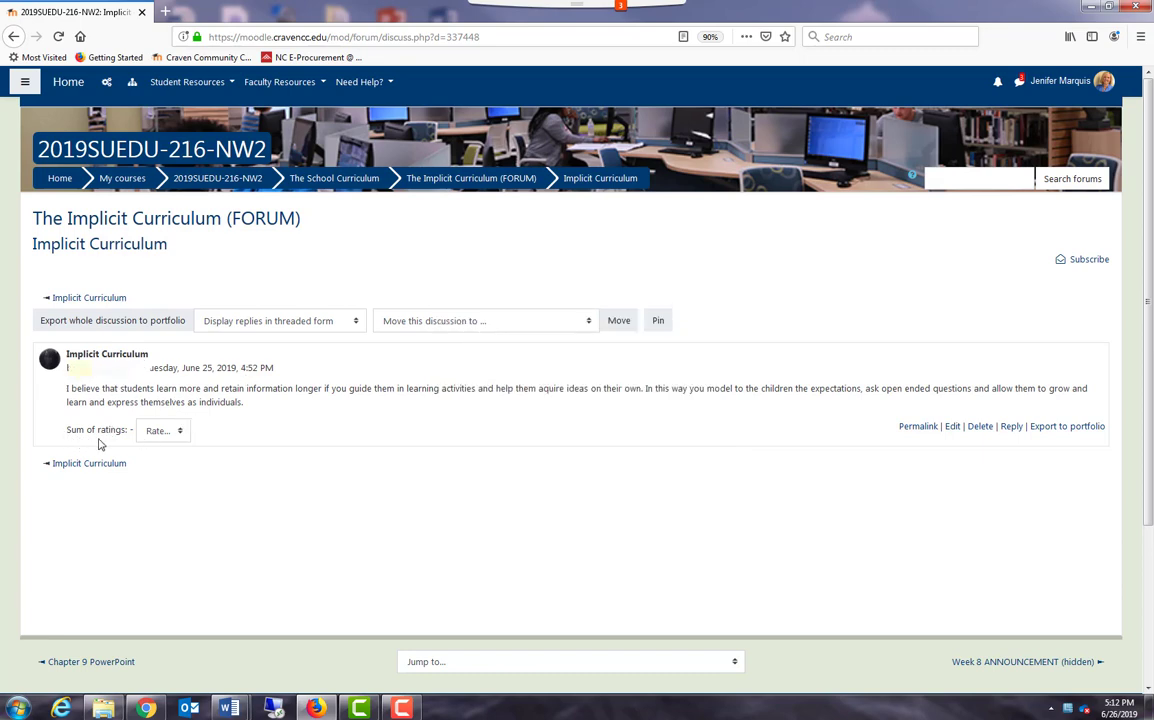
# Examine the rating values from 0 to 30 available for the Implicit Curriculum post, leaving the post unrated.
pyautogui.click(175, 437)
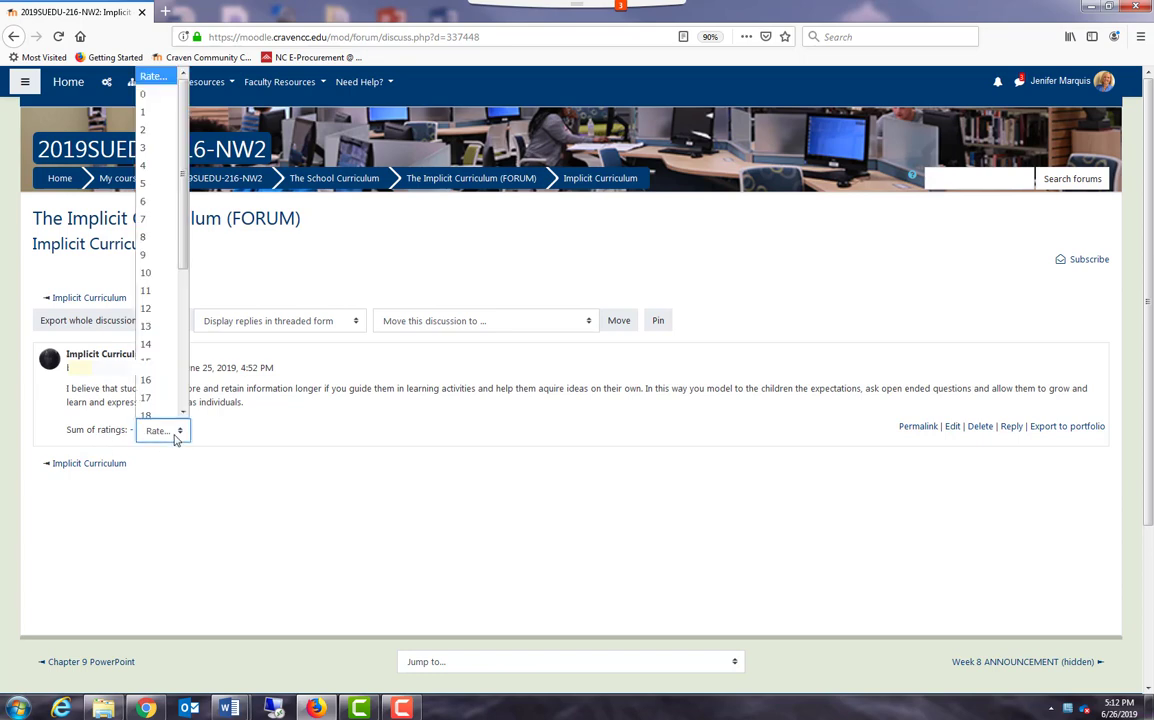
pyautogui.scroll(-4, 176, 405)
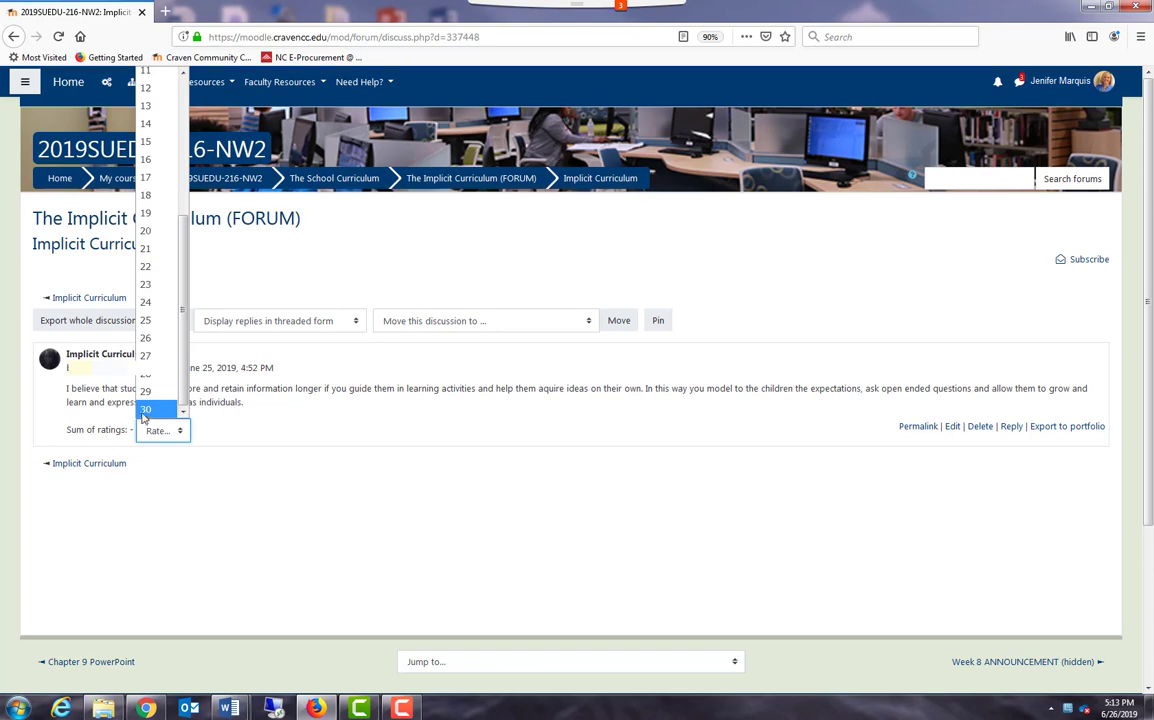
pyautogui.moveTo(183, 398); pyautogui.dragTo(191, 366)
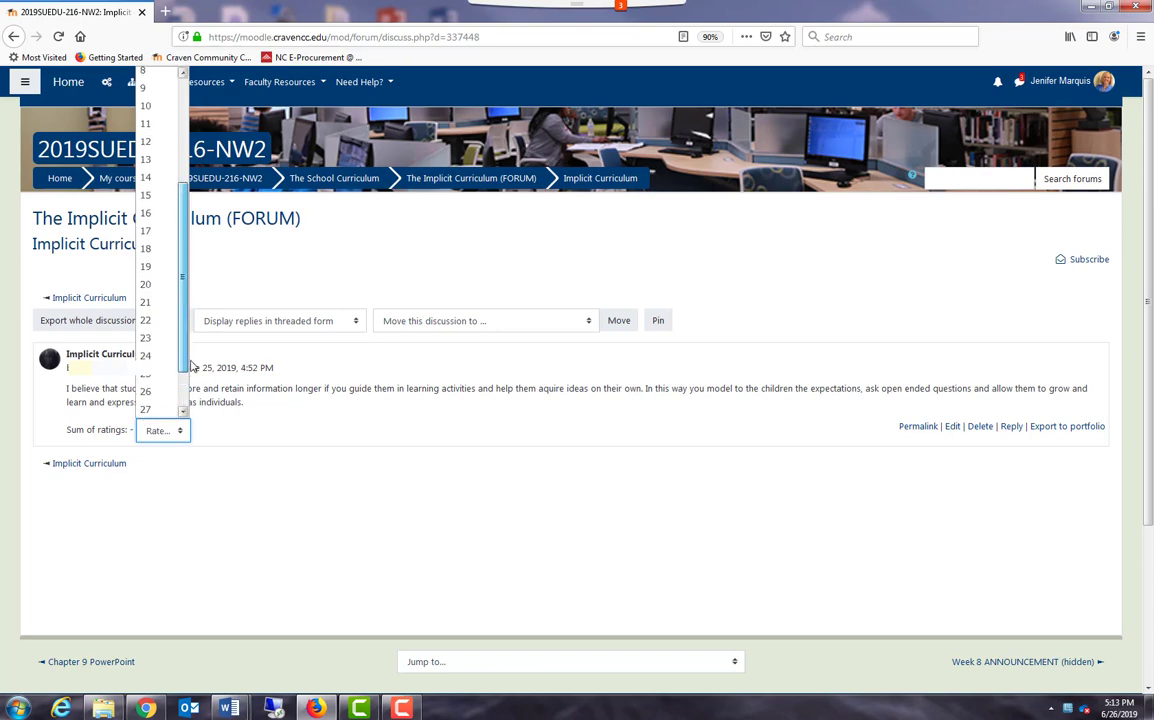
pyautogui.click(236, 408)
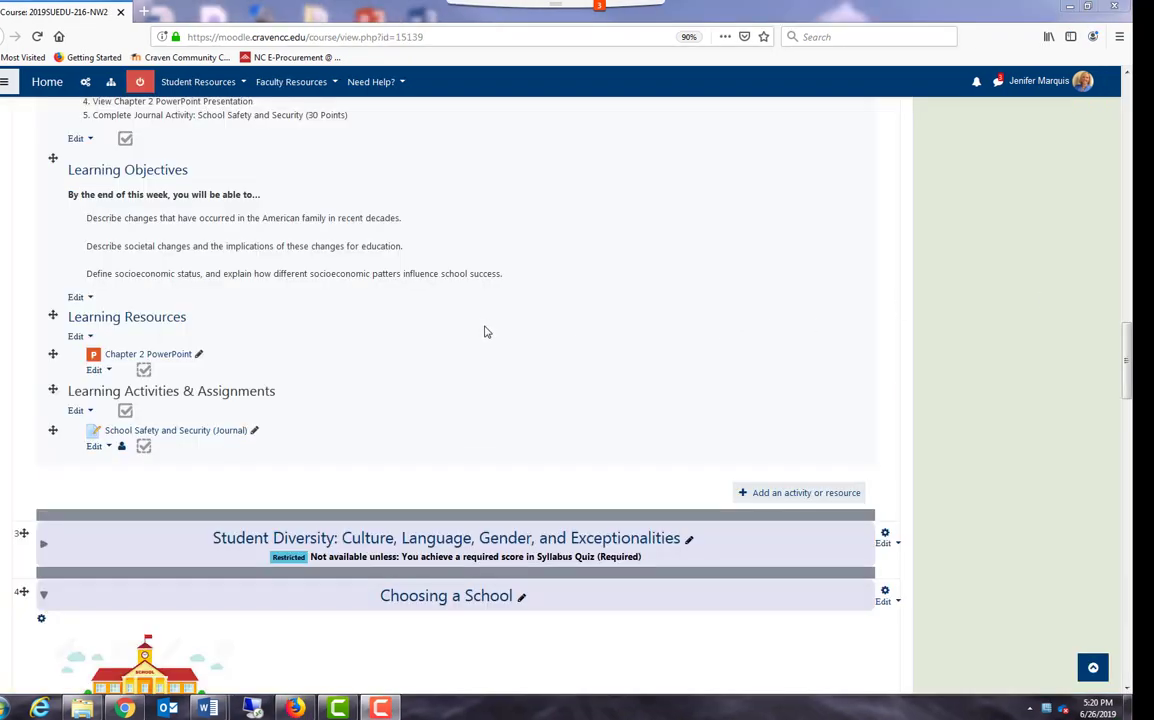
# Open the student entries of the School Safety and Security journal and review their grade and feedback fields.
pyautogui.click(143, 435)
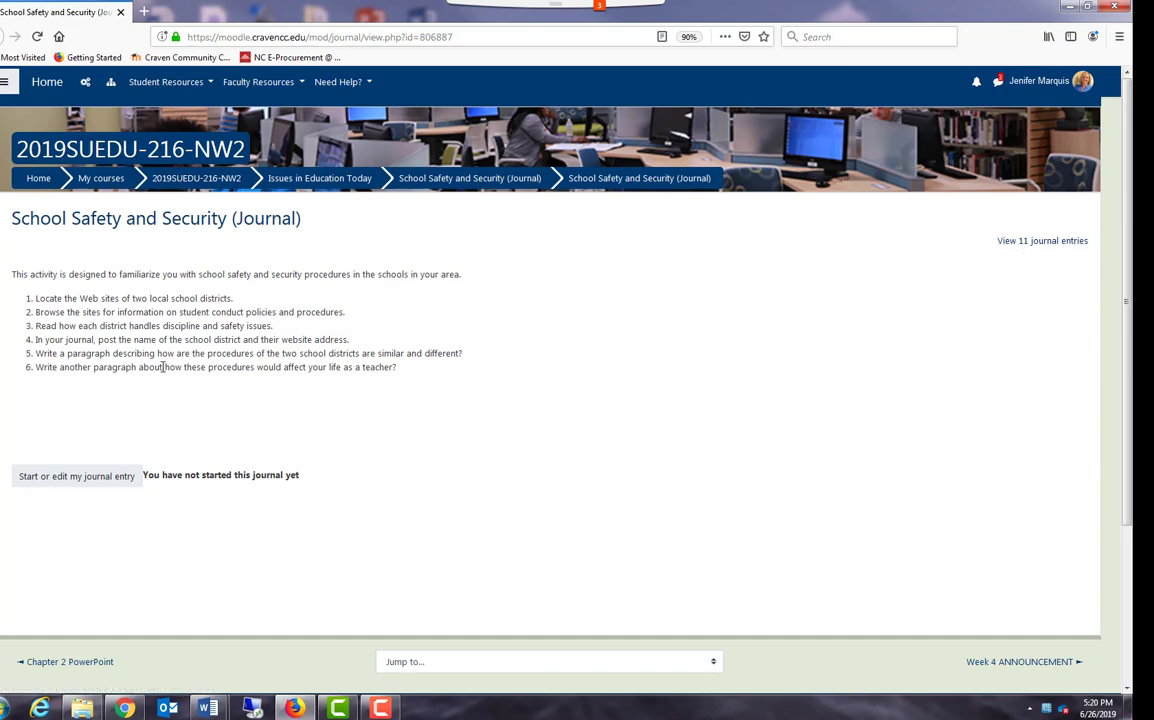
pyautogui.click(1052, 241)
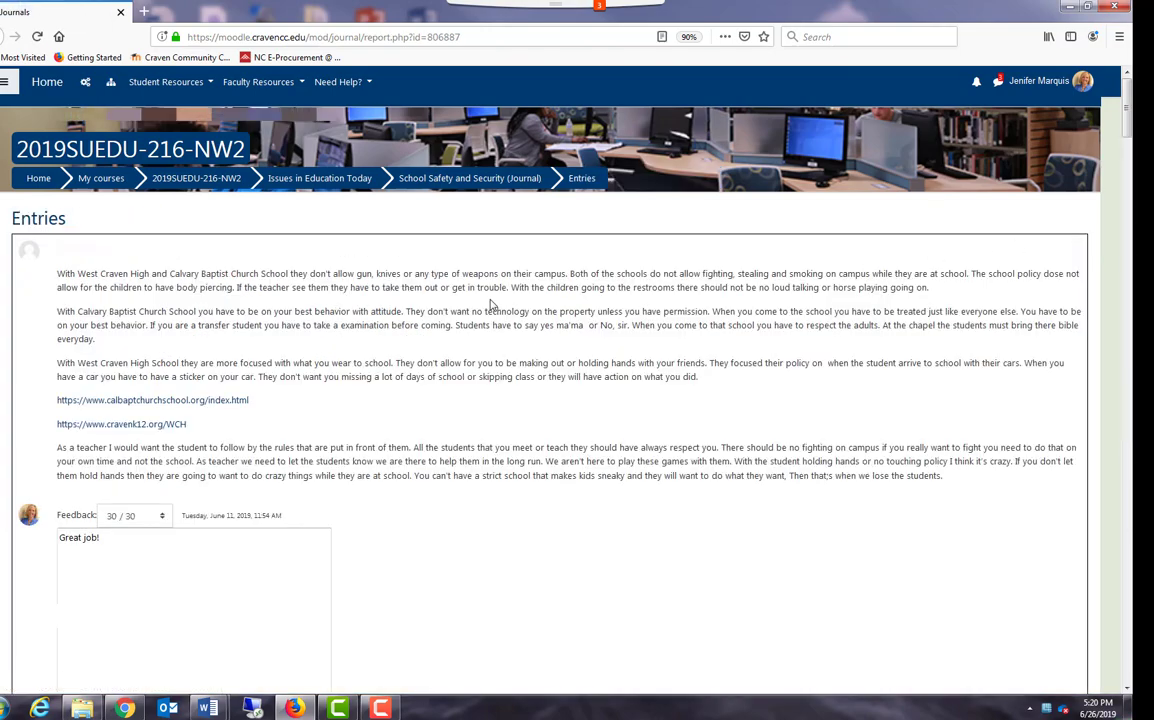
pyautogui.scroll(-3, 490, 305)
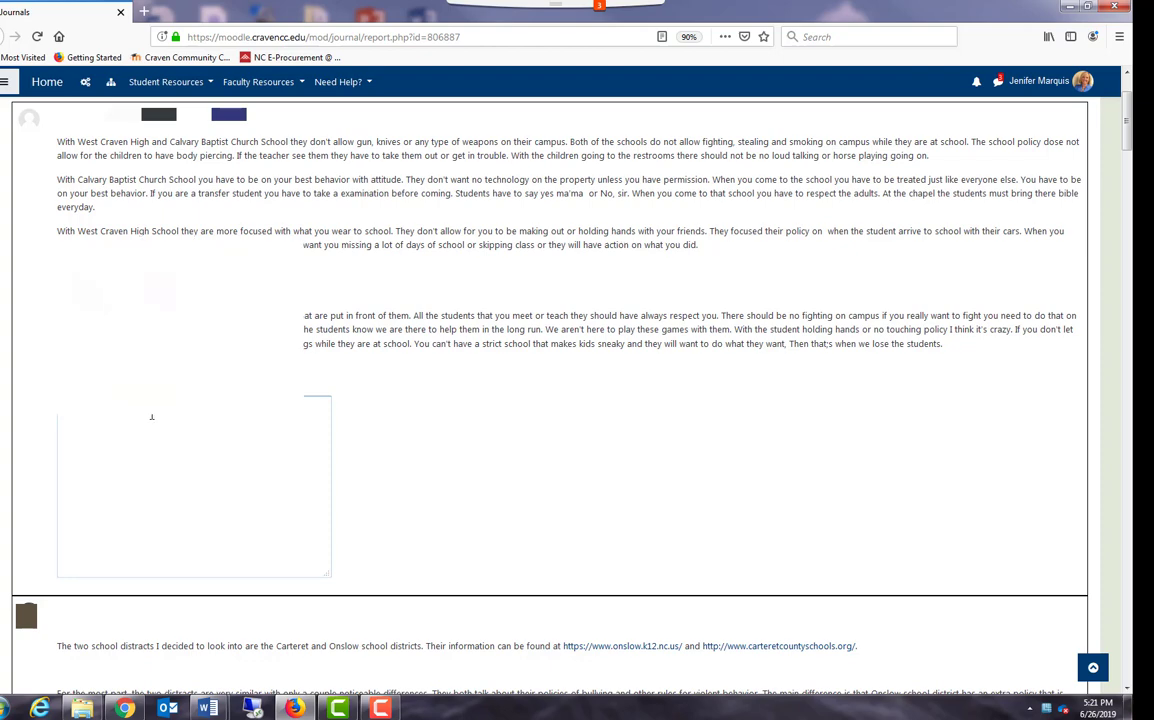
pyautogui.scroll(-5, 152, 416)
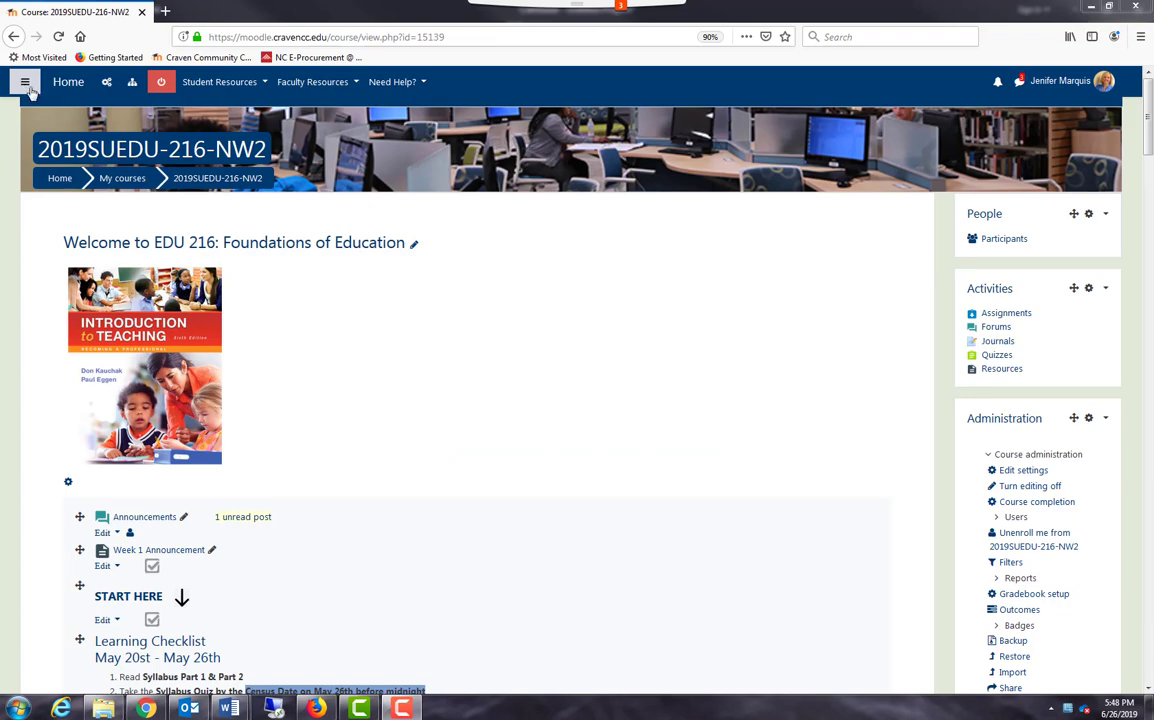
# Open the course gradebook and show the DL Orientation Assignment grades in single view.
pyautogui.click(26, 86)
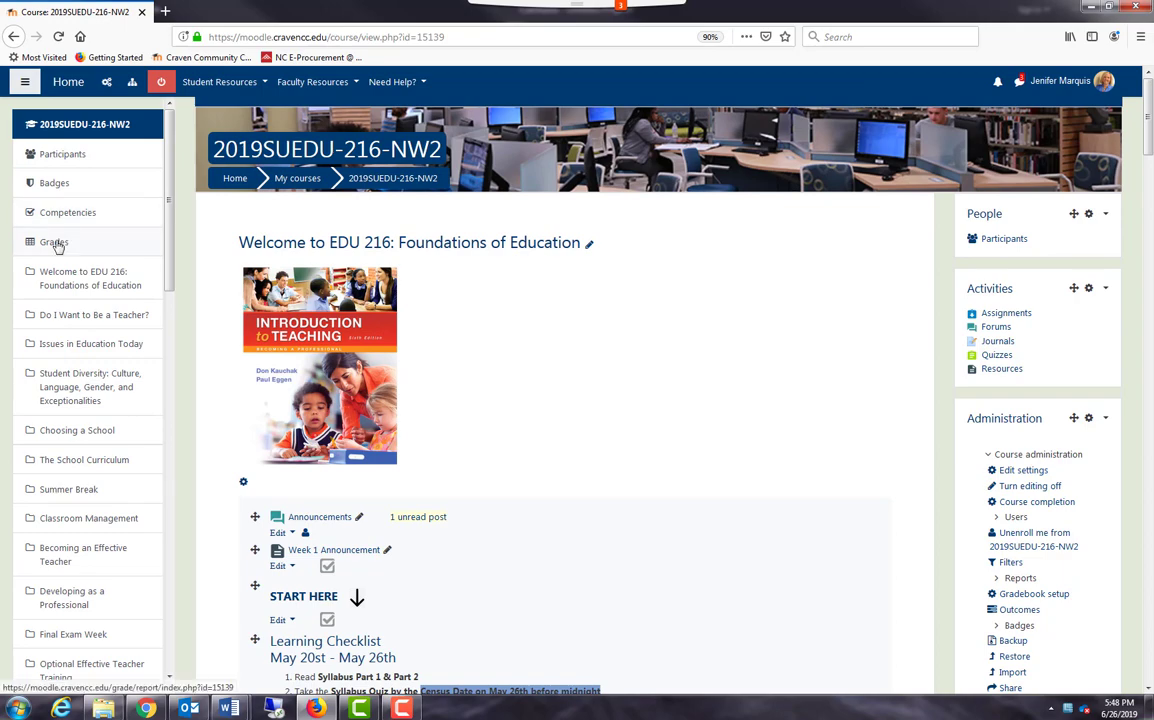
pyautogui.click(57, 242)
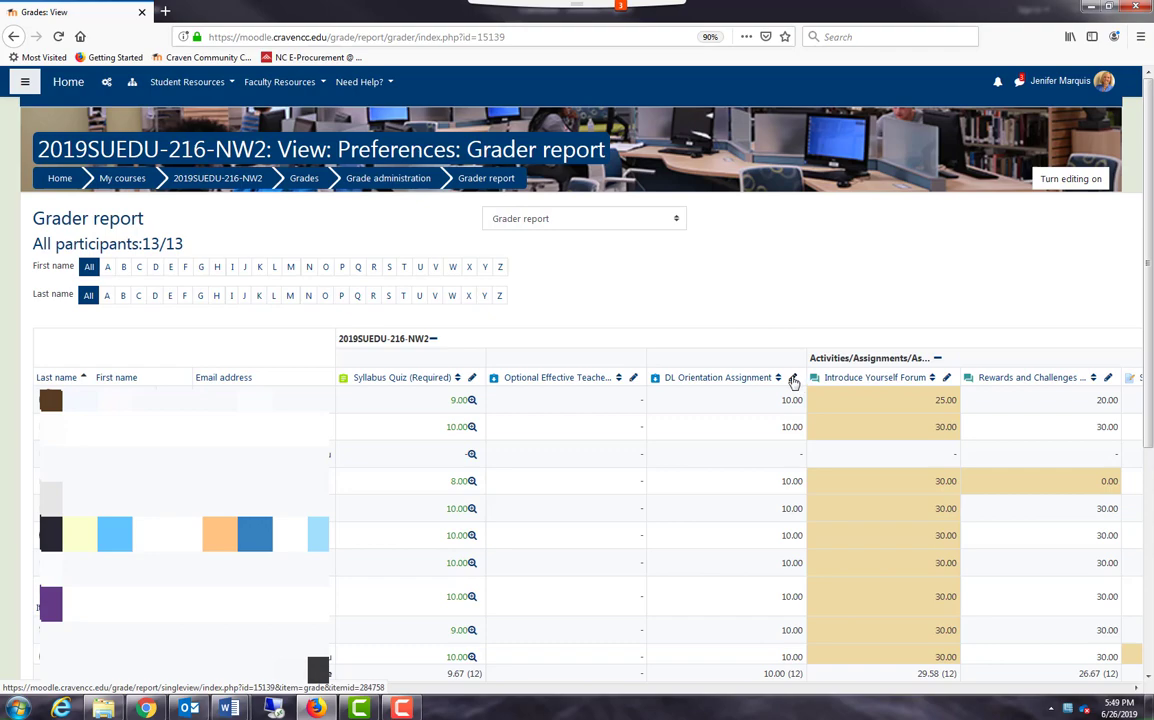
pyautogui.click(793, 382)
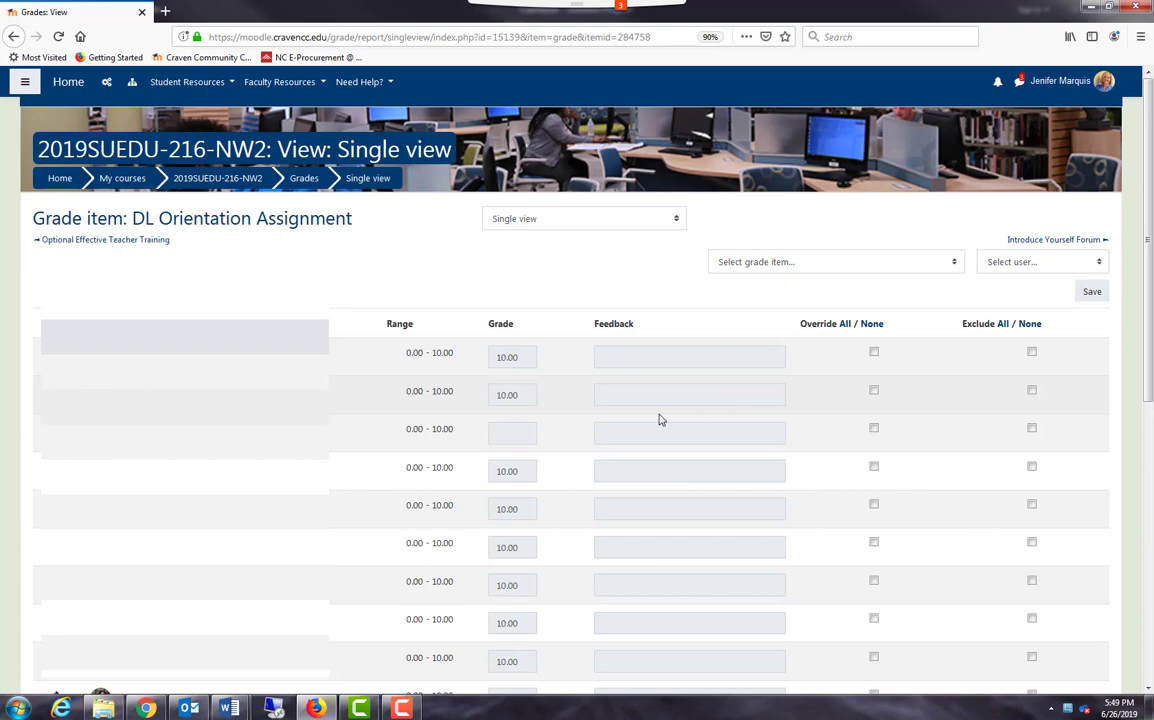
# Override the ungraded third student's DL Orientation Assignment grade with 8.0.
pyautogui.scroll(-3, 658, 418)
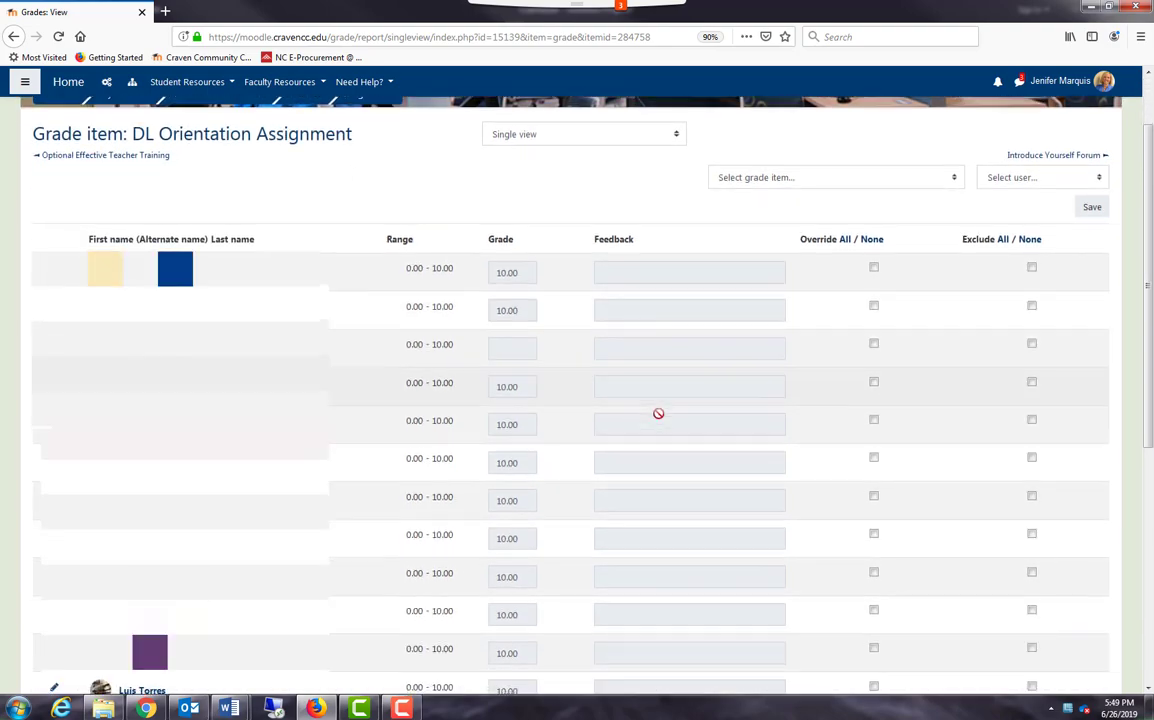
pyautogui.scroll(-2, 658, 413)
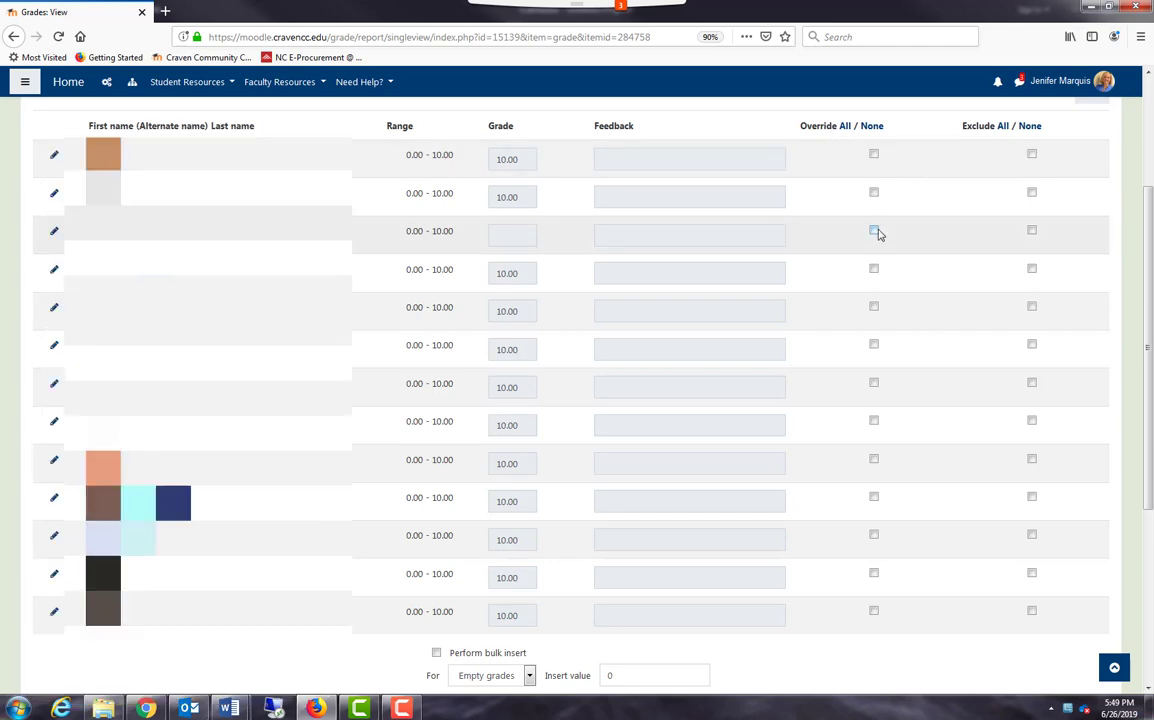
pyautogui.click(873, 230)
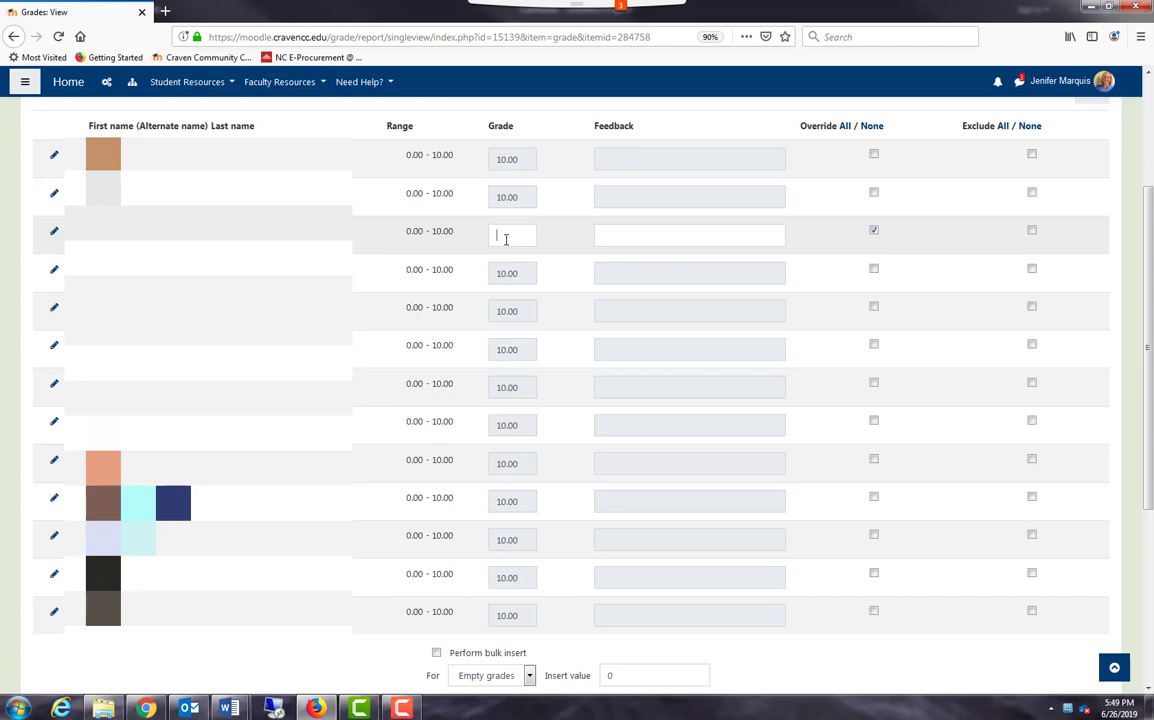
pyautogui.write('8.0')
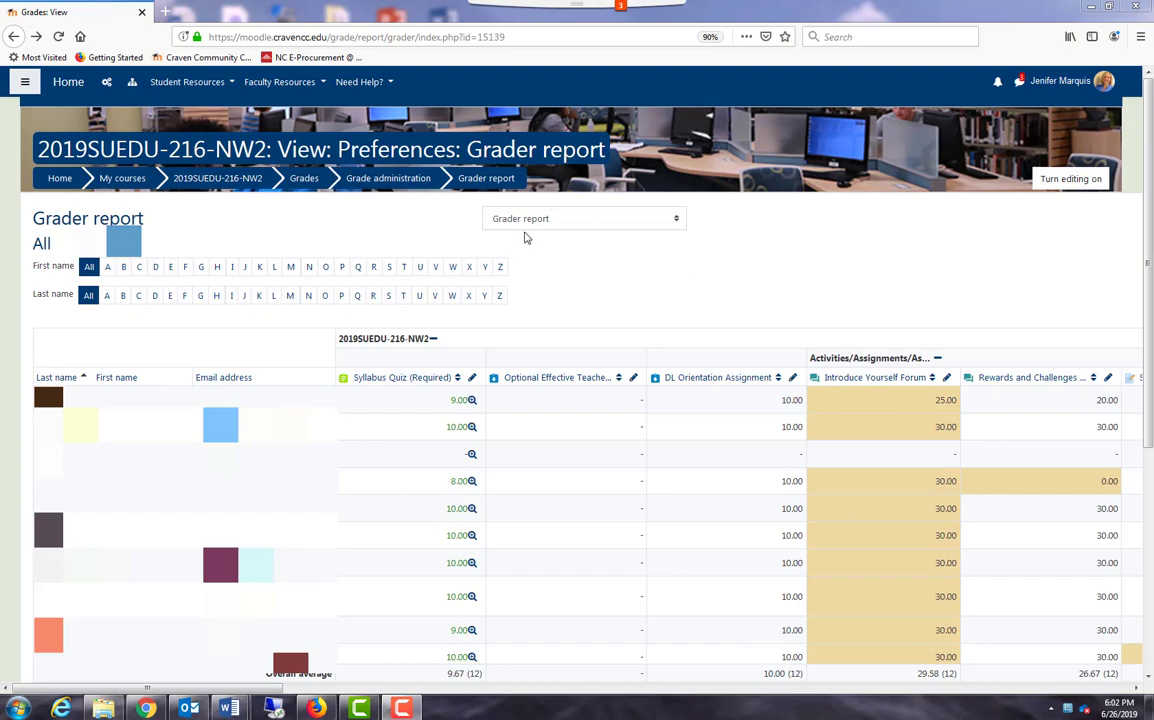
# Look through the gradebook's view, setup, scales, outcomes and letters options, keeping the Grader report selected.
pyautogui.click(624, 226)
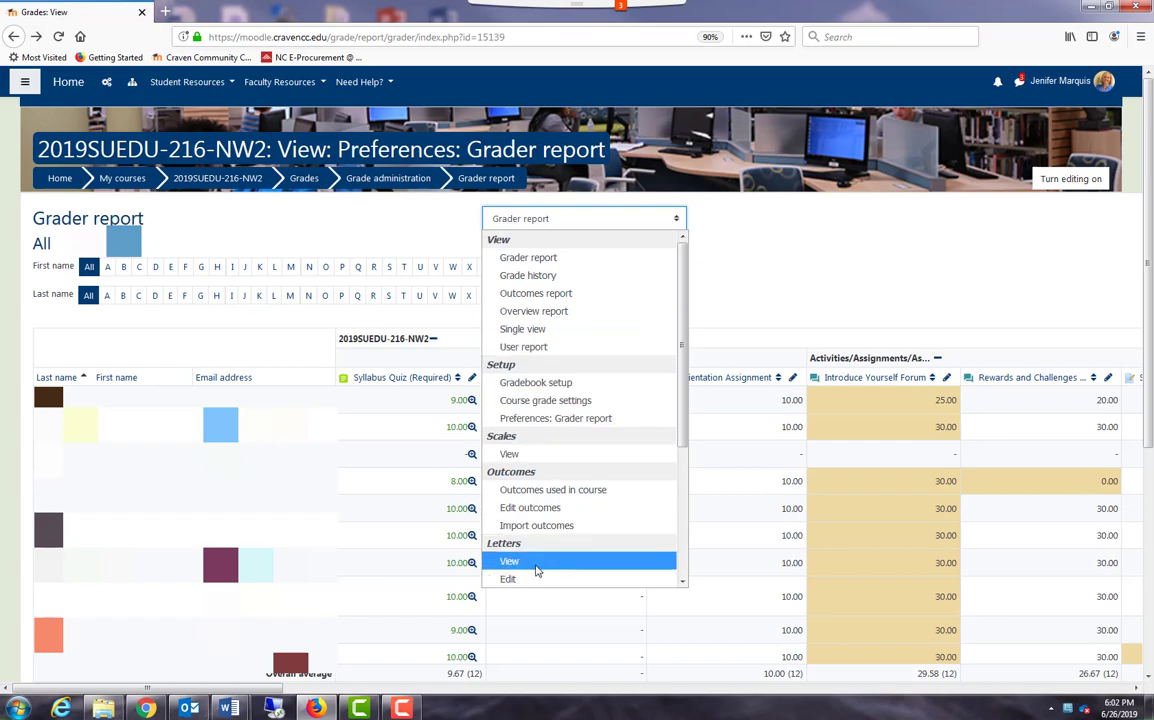
pyautogui.click(562, 266)
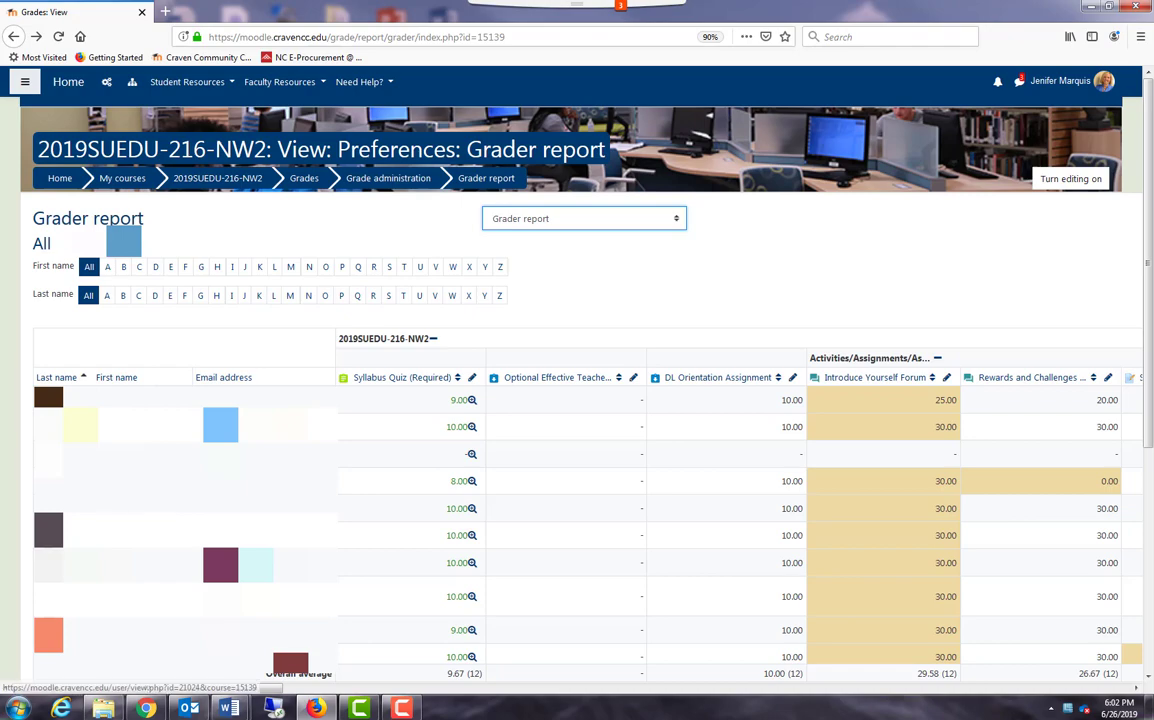
# Open the fourth listed student's grades in single view and review all grade items, category totals and the course total.
pyautogui.click(183, 482)
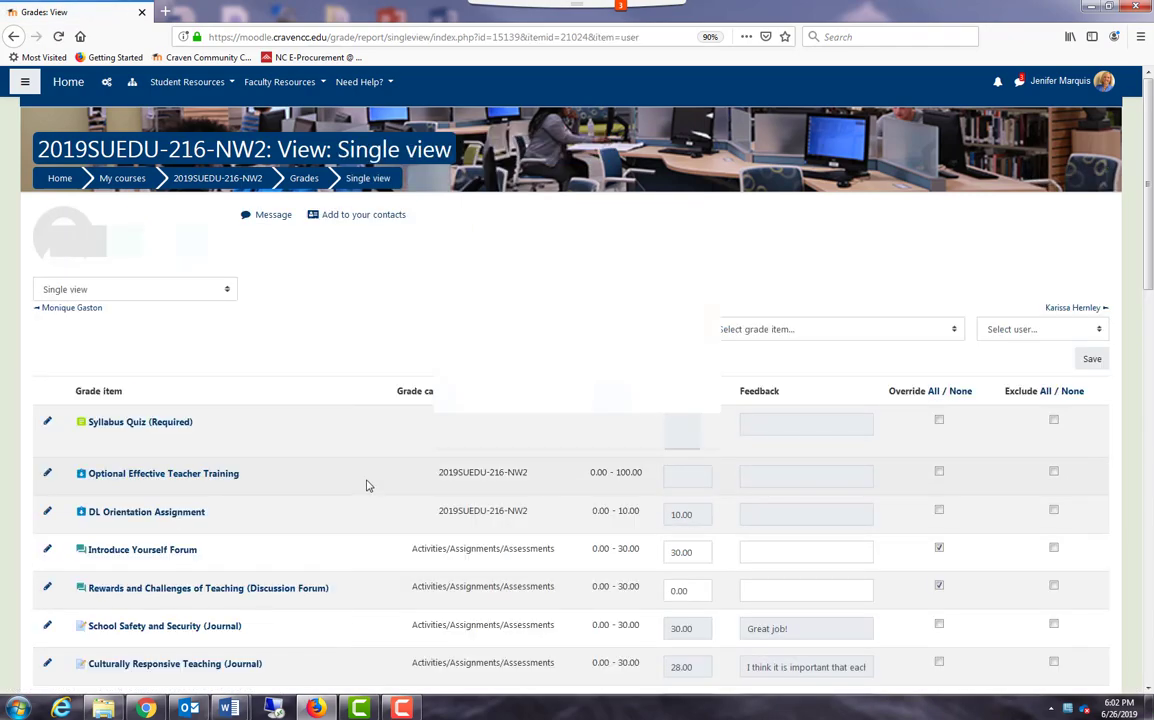
pyautogui.scroll(-5, 366, 485)
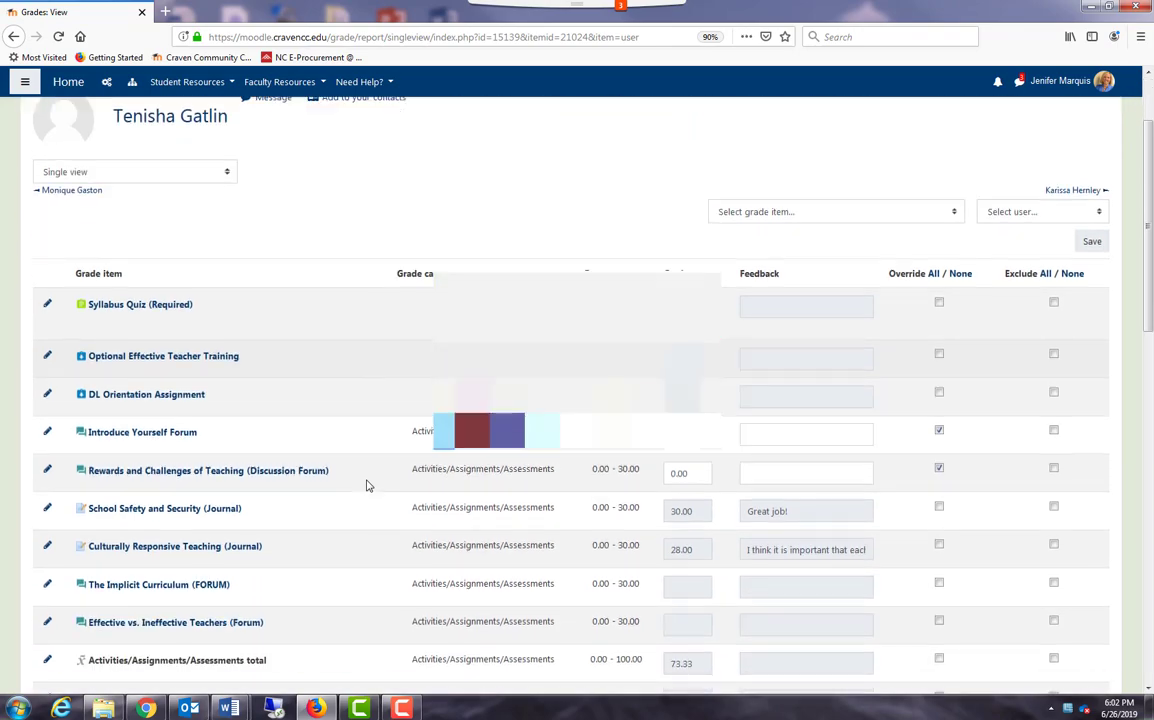
pyautogui.scroll(-7, 366, 485)
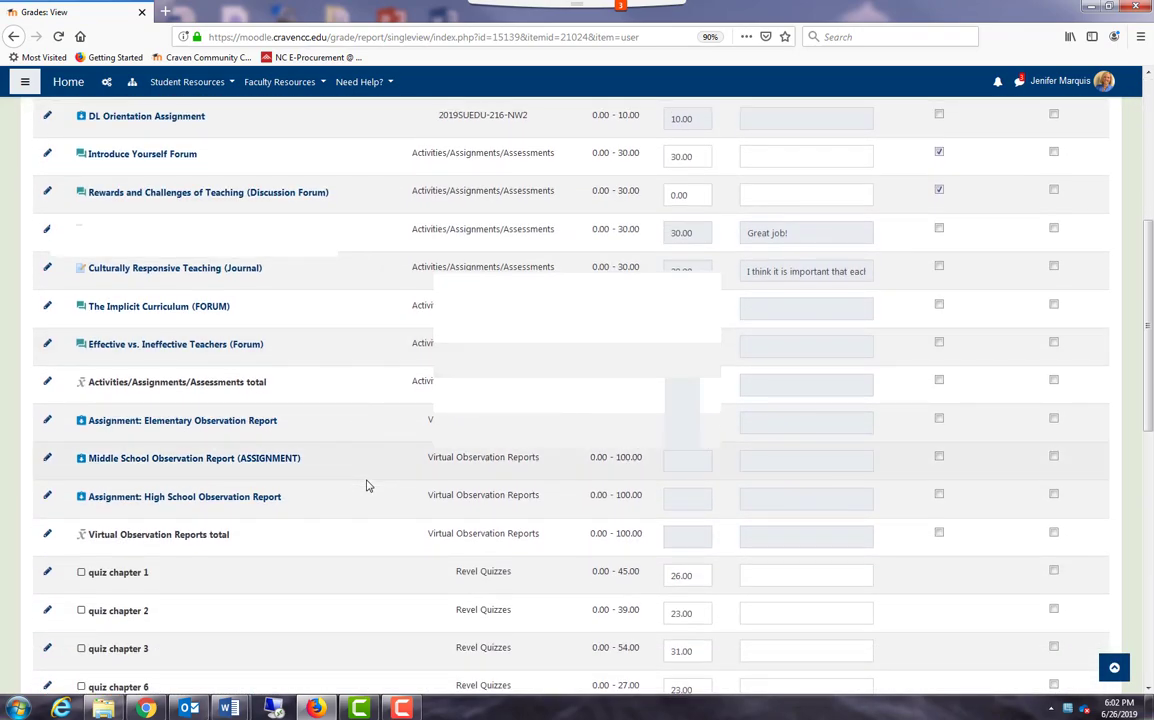
pyautogui.scroll(-4, 366, 485)
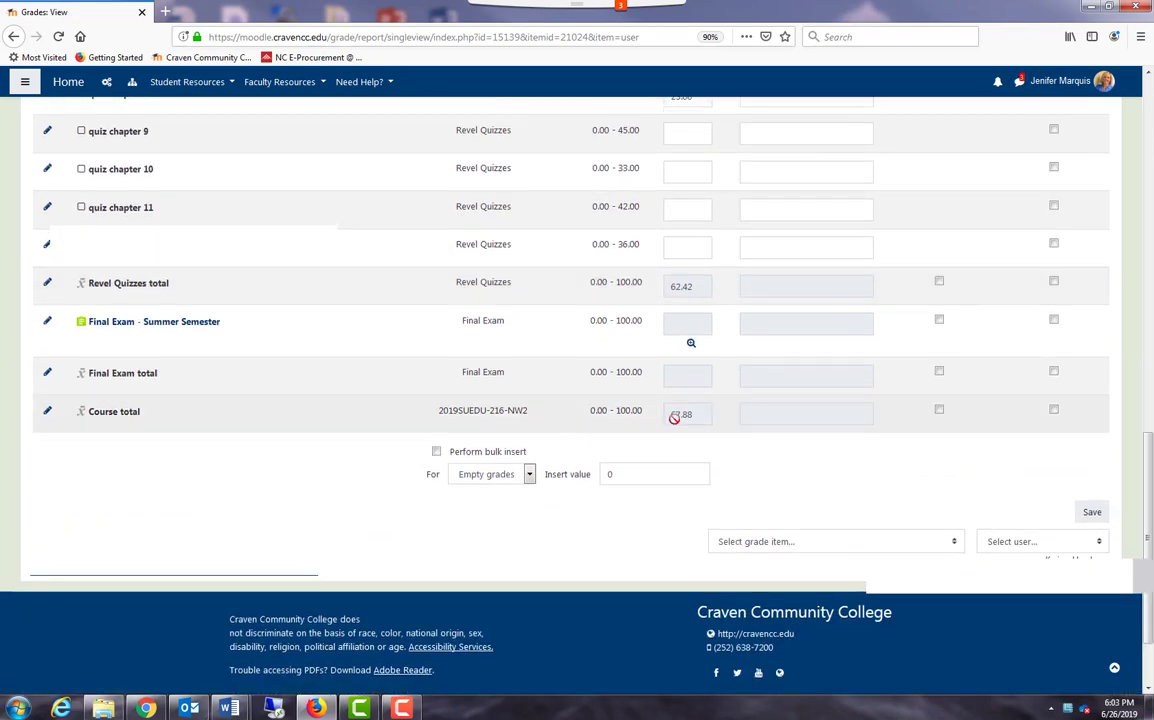
pyautogui.scroll(10, 505, 410)
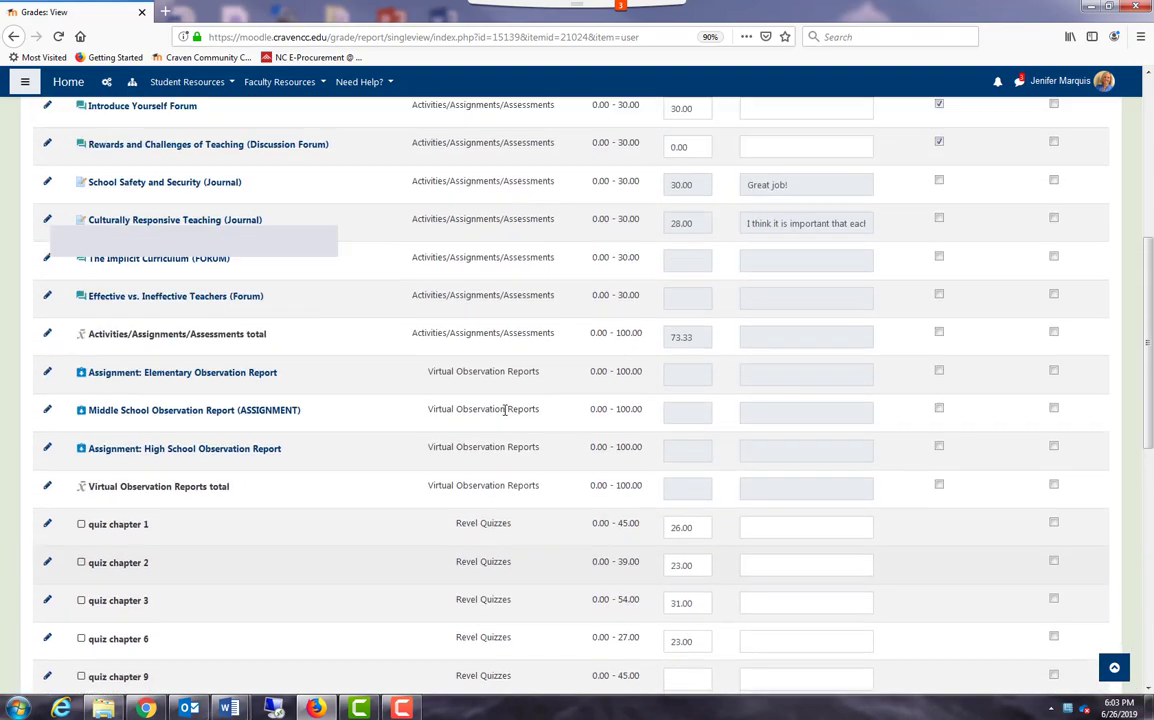
pyautogui.scroll(3, 505, 415)
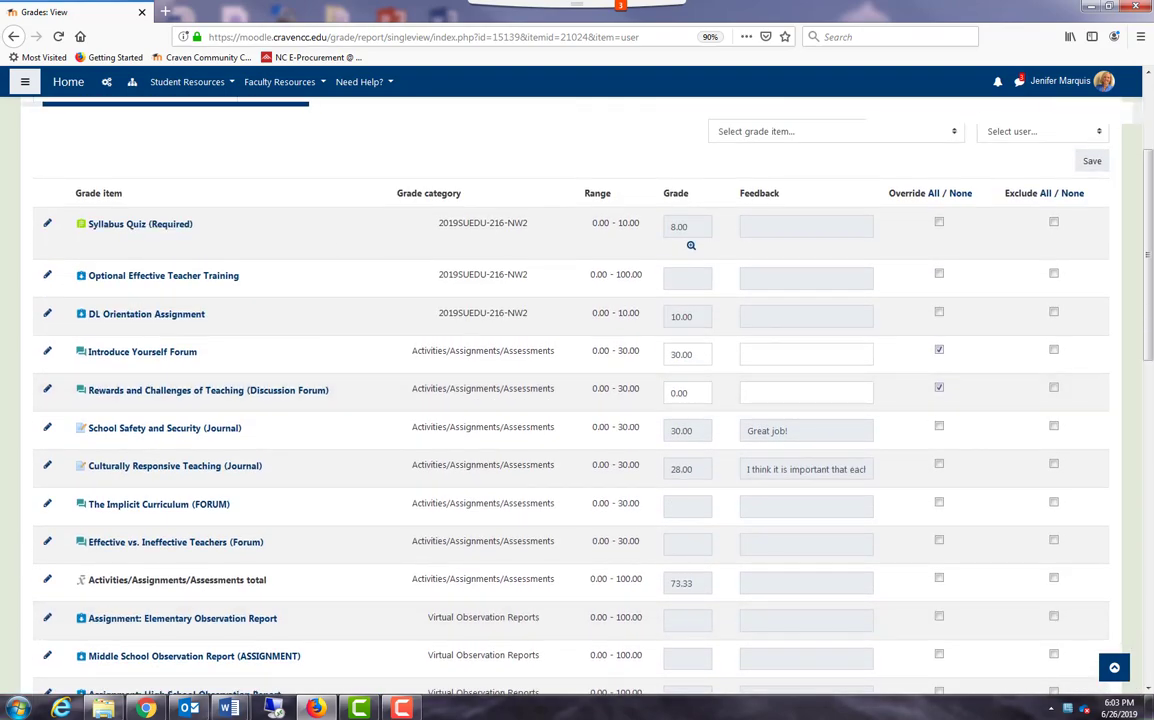